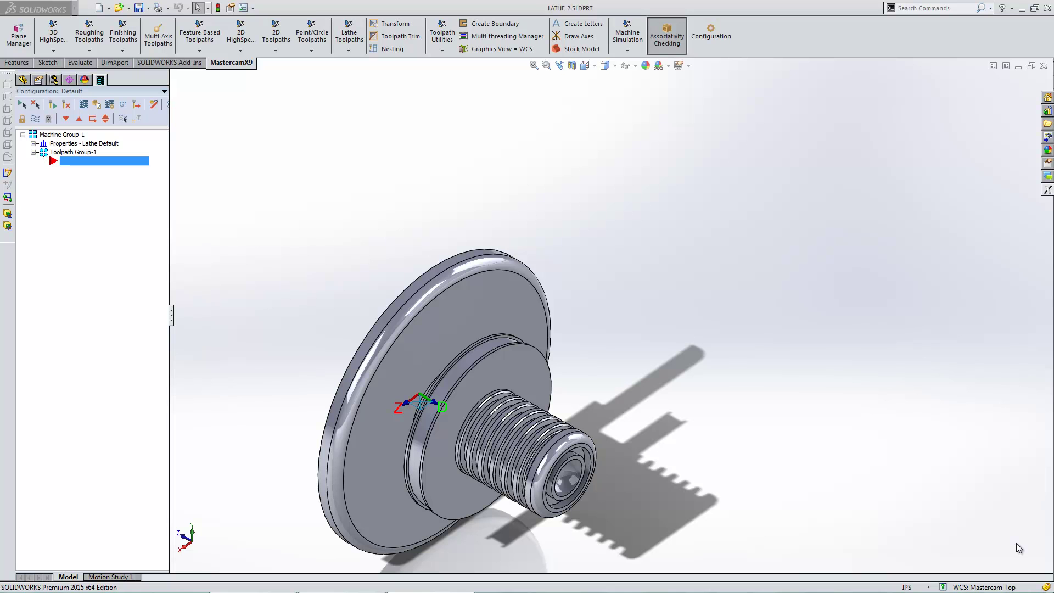
Turn the part end-on and define a new Mastercam plane from the threaded end's front face
key(space)
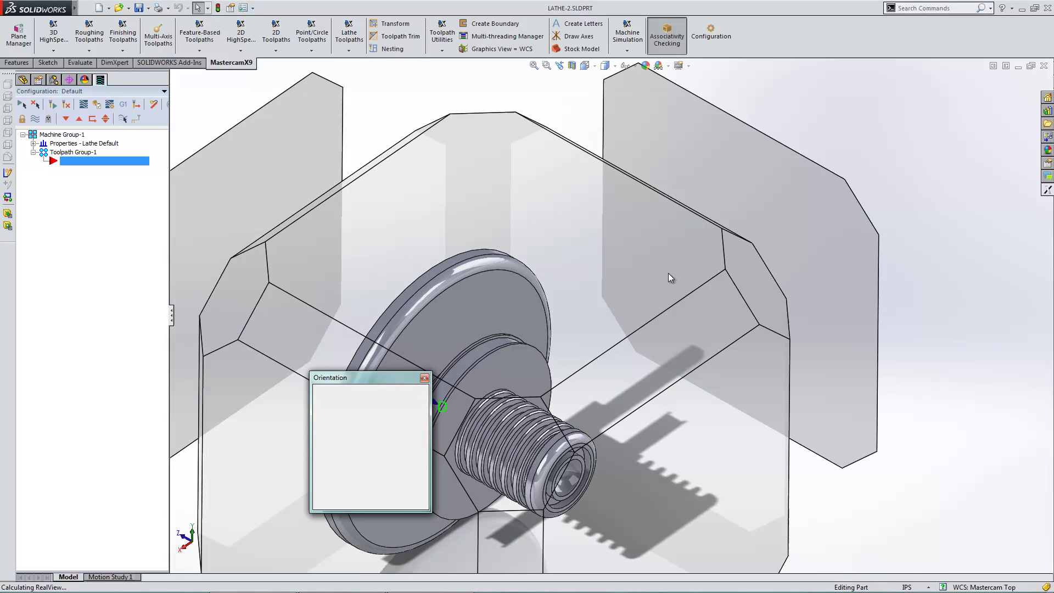
click(412, 408)
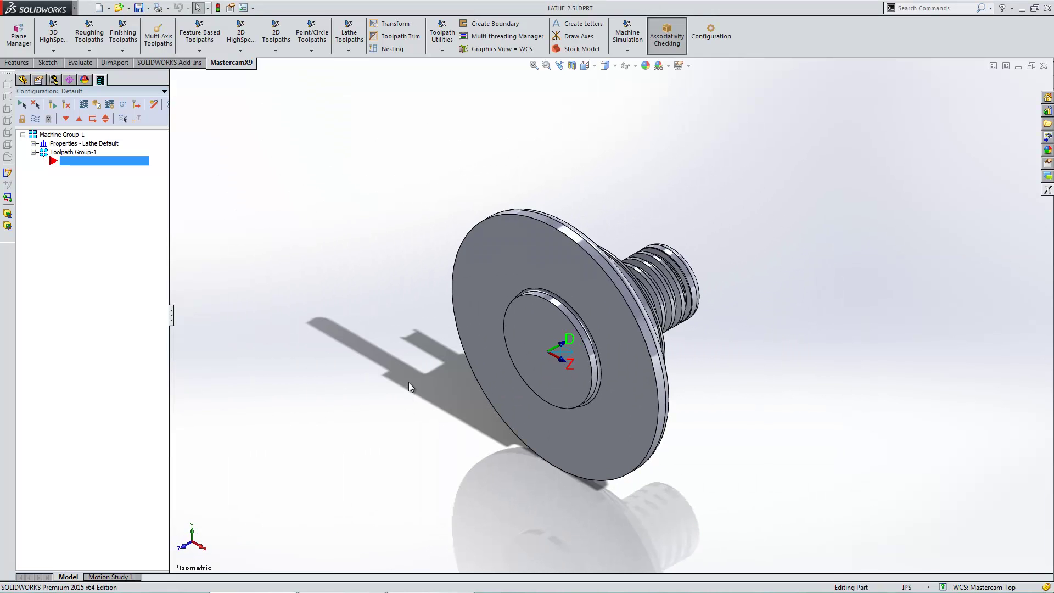
middle_drag(714, 301, 505, 368)
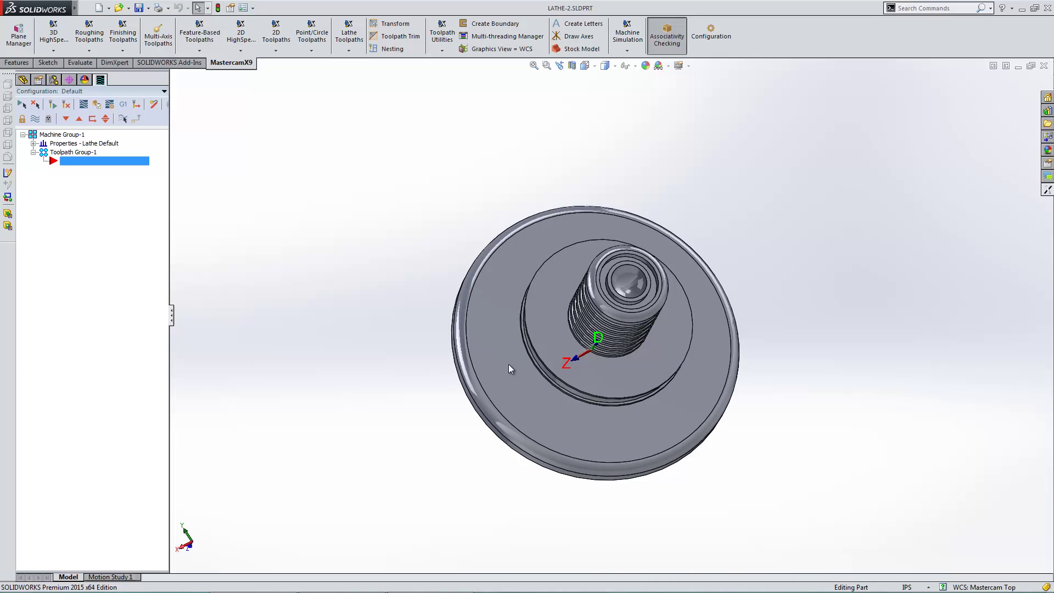
middle_drag(434, 302, 421, 249)
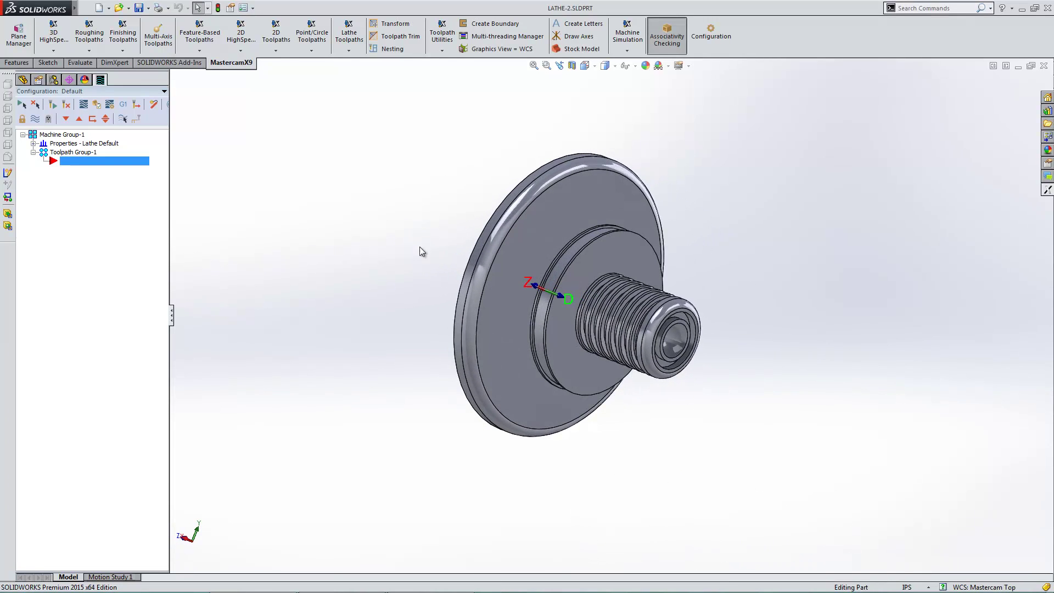
click(18, 34)
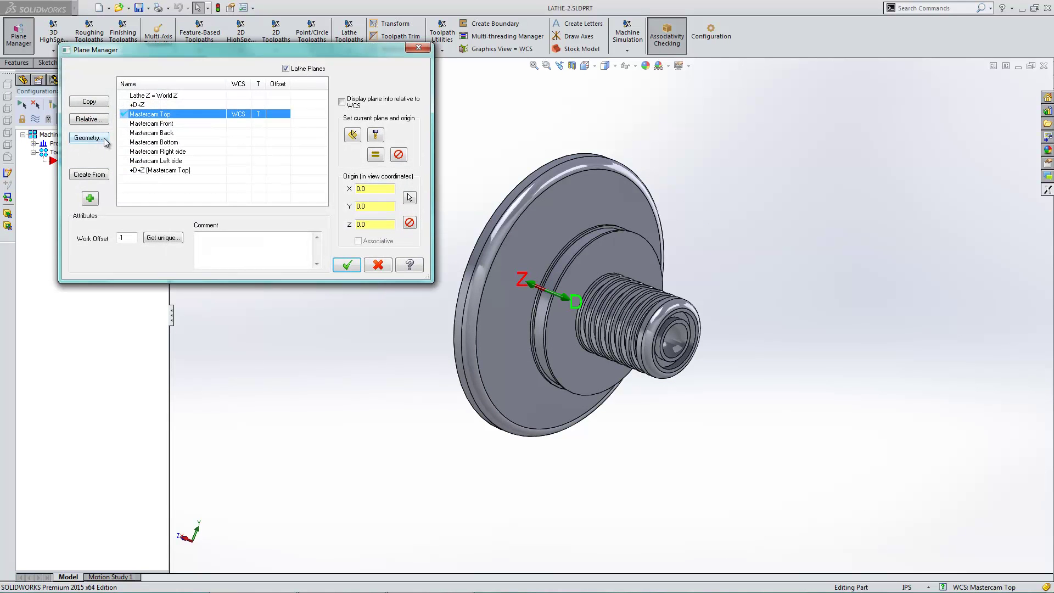
click(89, 138)
scroll(699, 371, down, 5)
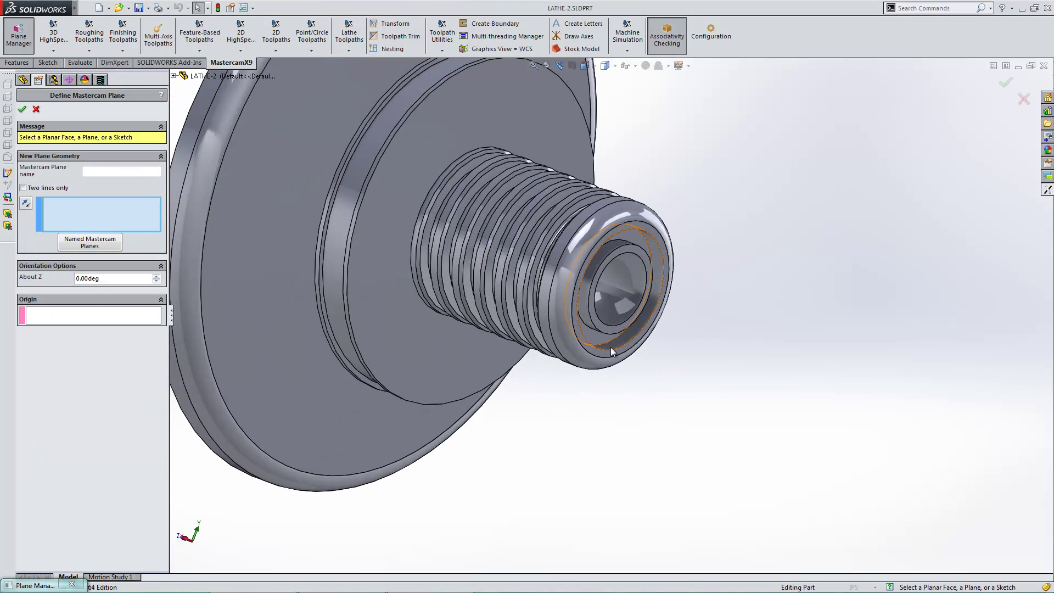
click(605, 354)
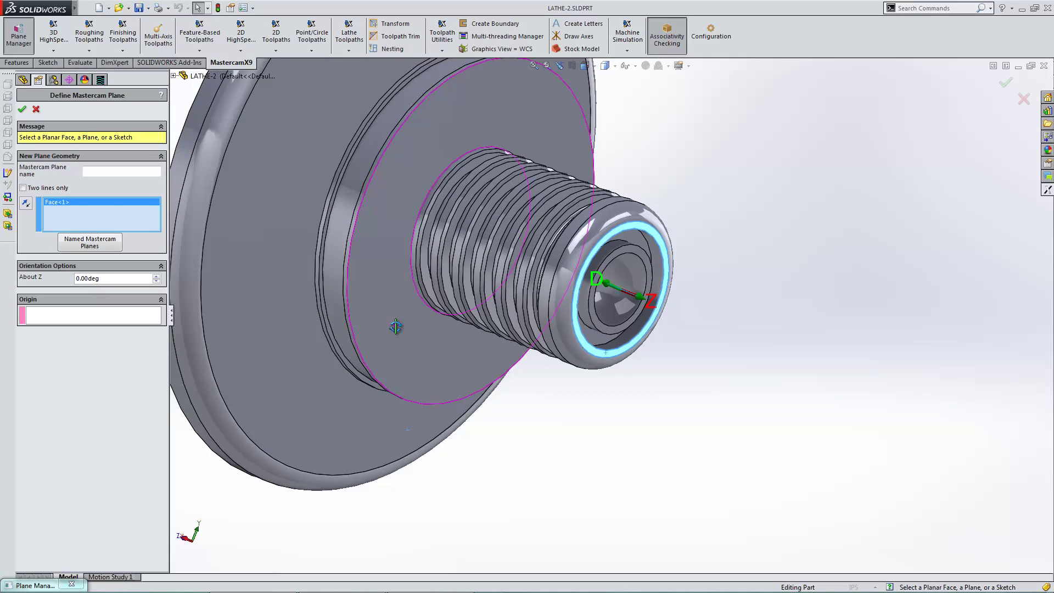
Name the new plane PART ORIGIN and make it the current WCS and tool plane
middle_drag(398, 318, 408, 146)
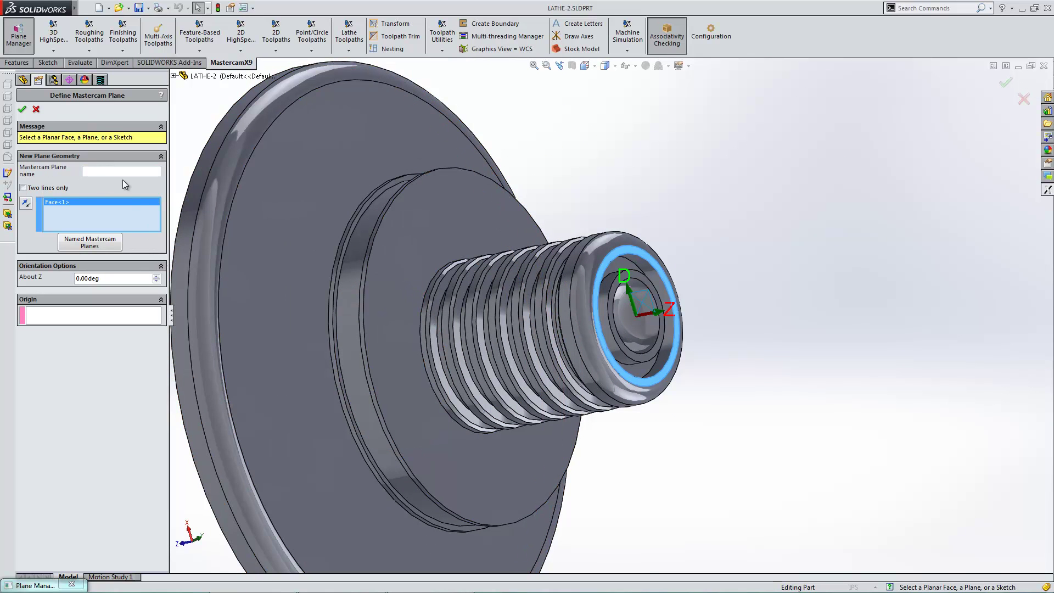
click(111, 170)
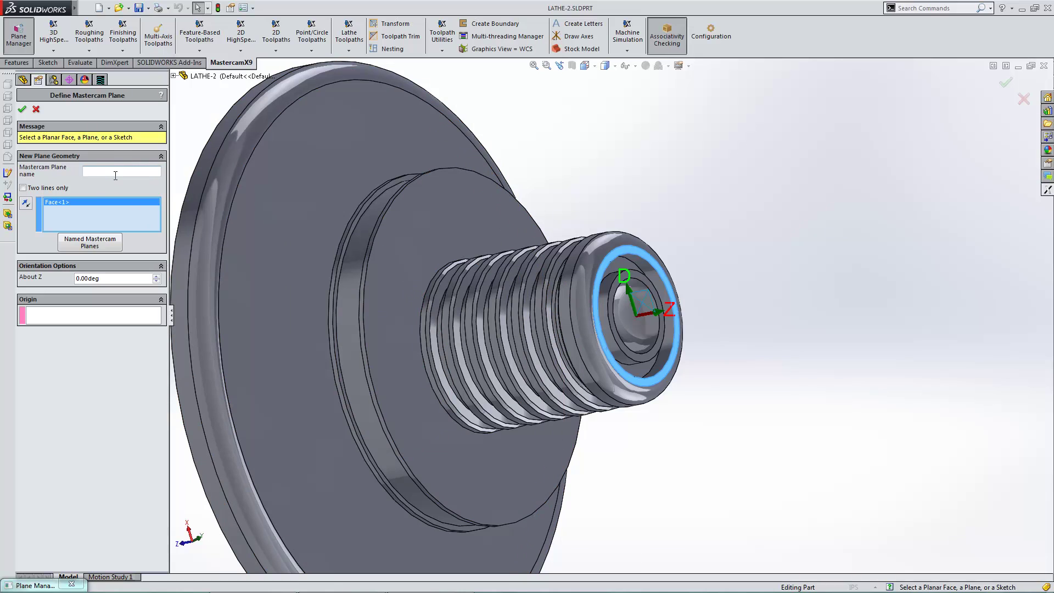
text(P)
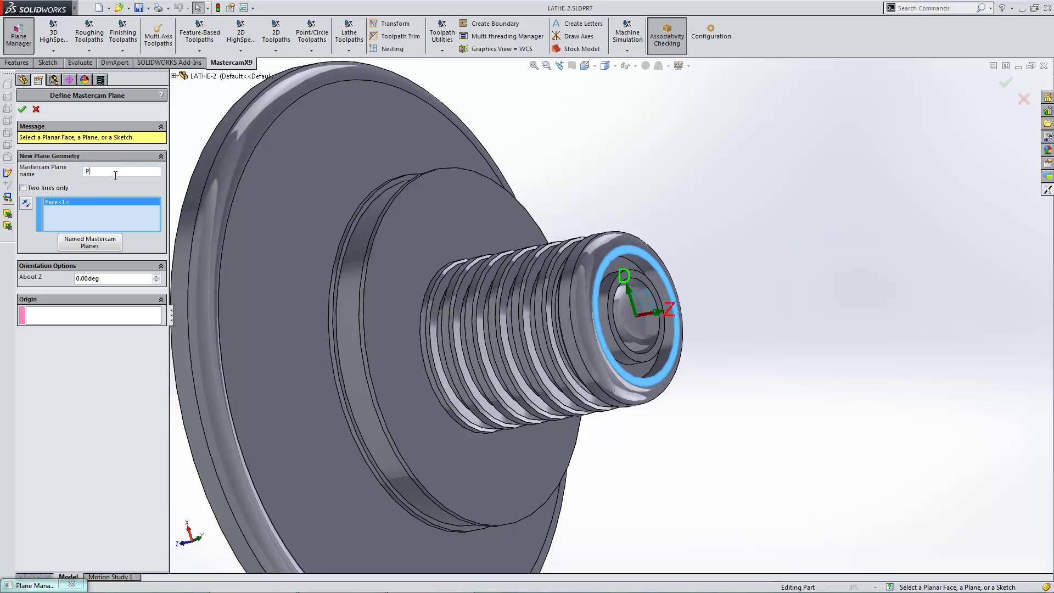
text(ART ORIGIN)
click(23, 110)
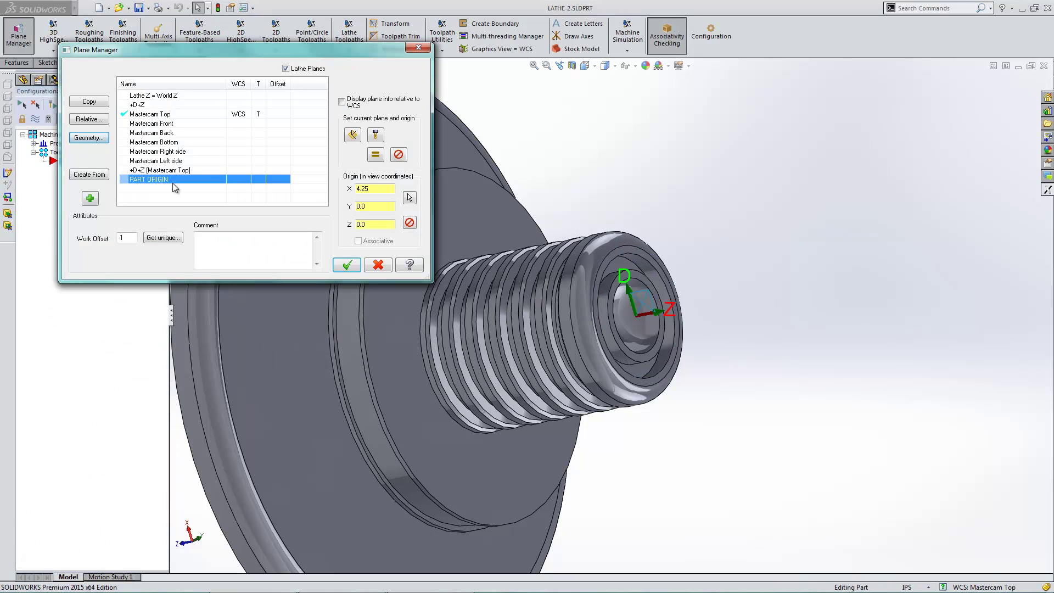
click(376, 155)
click(347, 266)
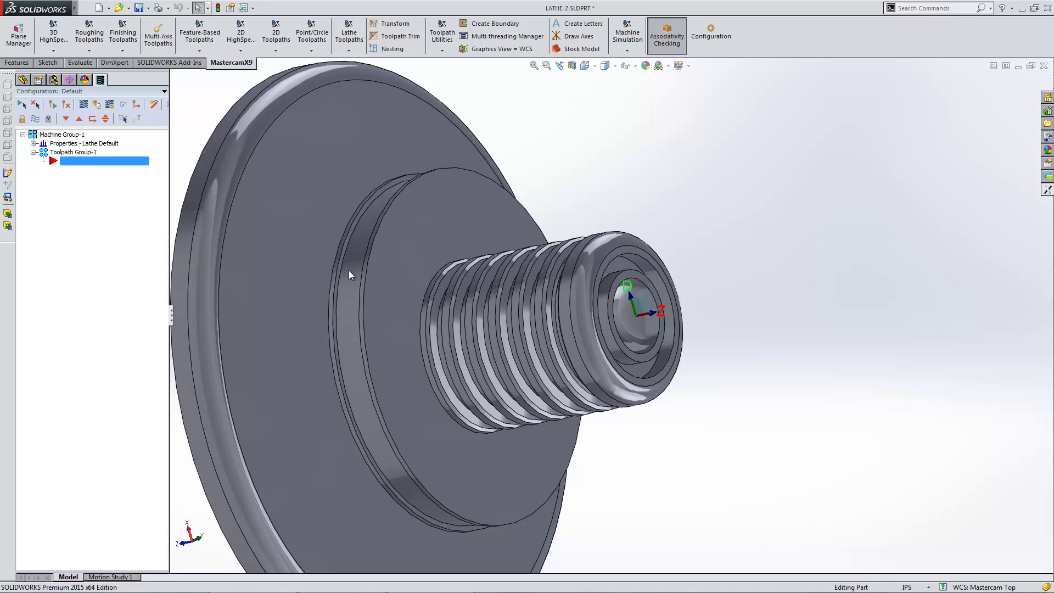
Snap the view to the PART ORIGIN WCS side profile, then orbit away again
middle_drag(565, 160, 538, 82)
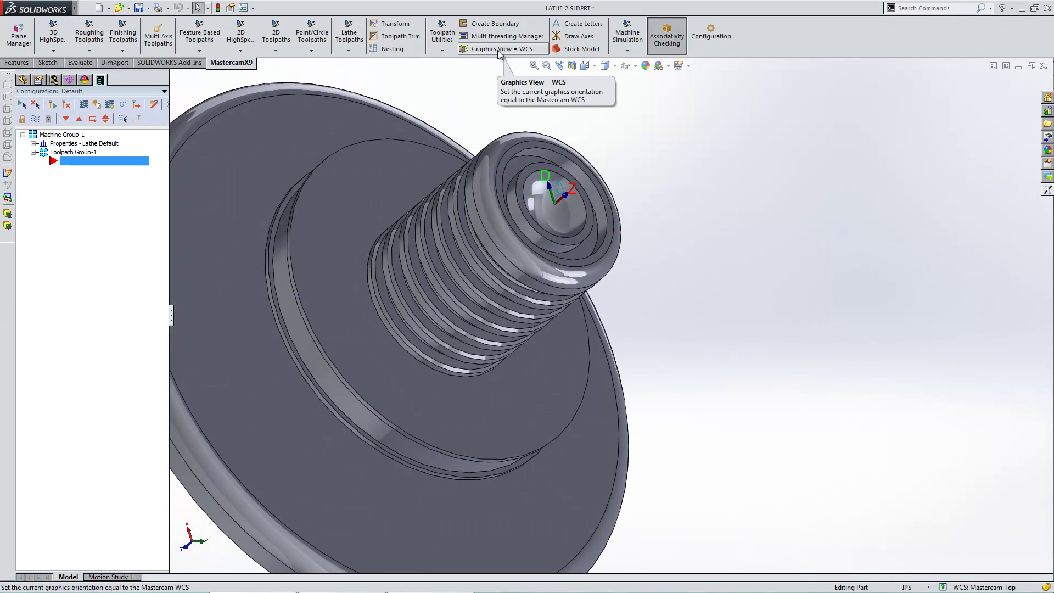
click(498, 52)
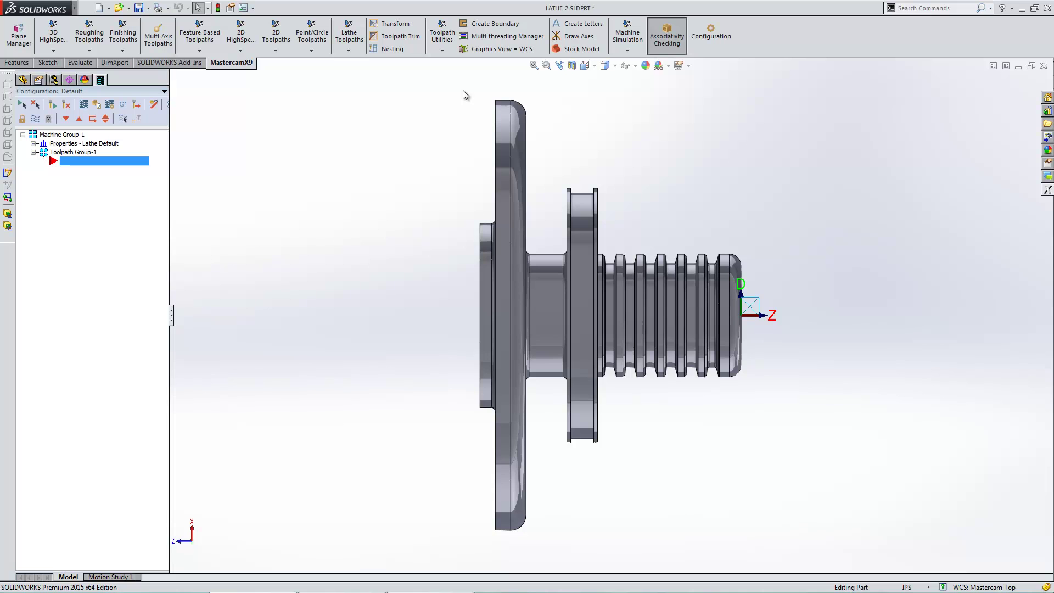
middle_drag(618, 346, 283, 205)
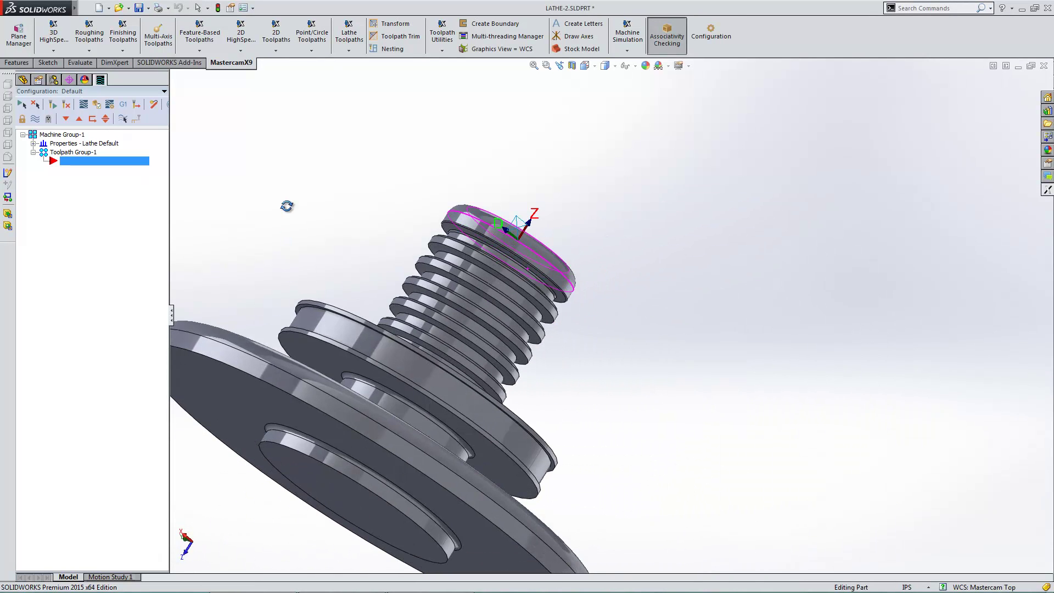
Save the WCS-aligned side profile as a named view called ORIGIN VIEW
click(492, 50)
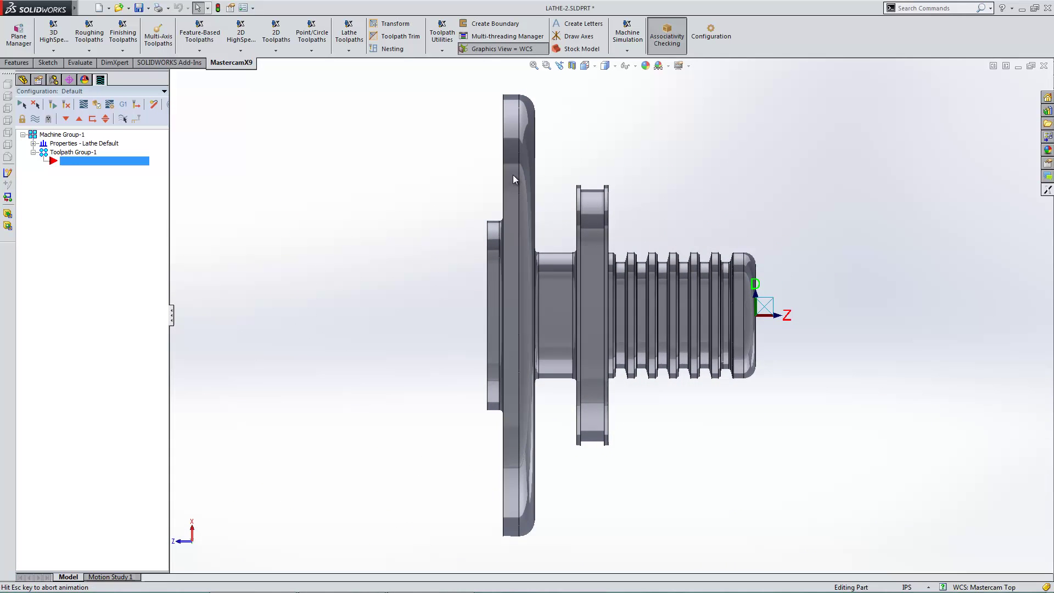
key(space)
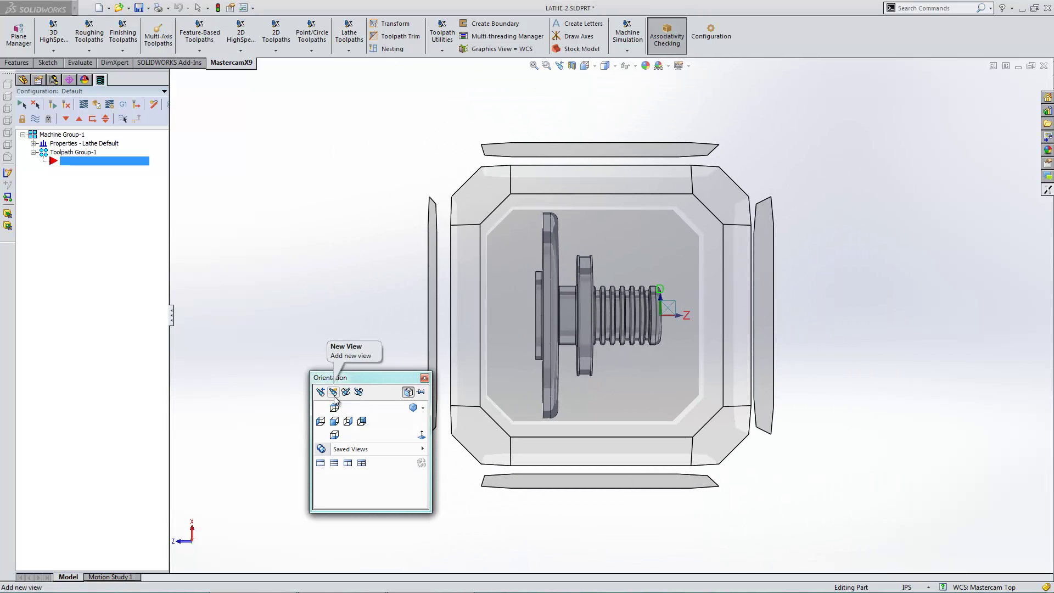
click(333, 392)
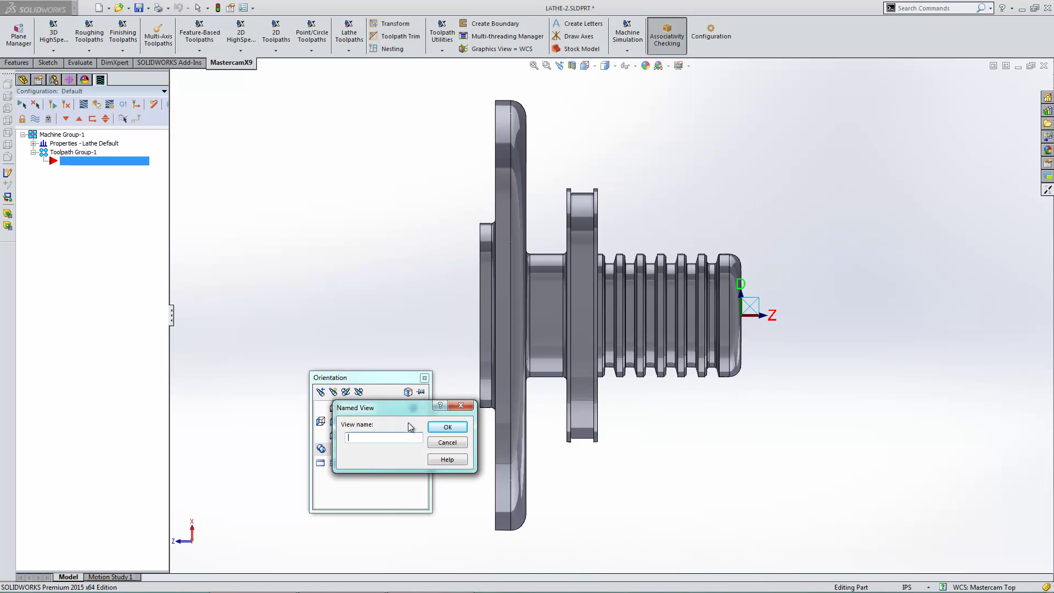
text(ORIGIN VIEW)
click(447, 427)
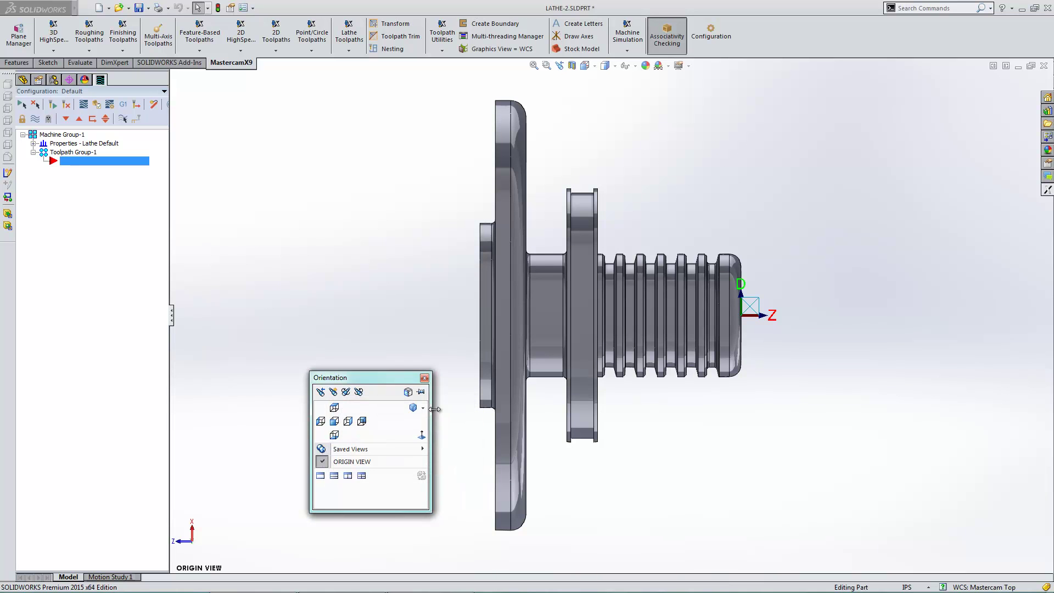
click(425, 378)
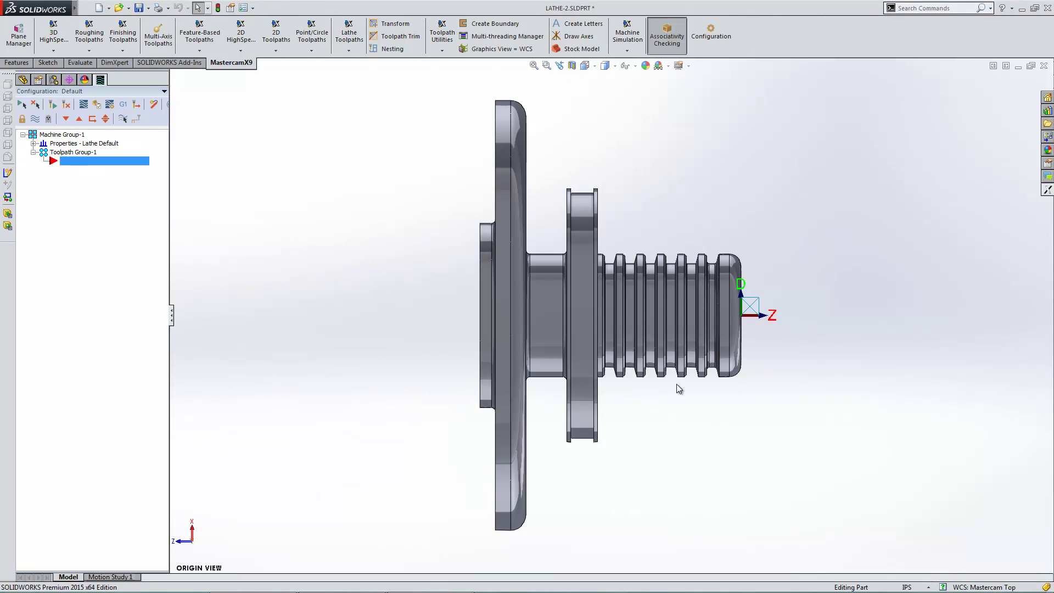
Orbit to an oblique view and restore ORIGIN VIEW to verify it
click(46, 63)
scroll(48, 67, down, 1)
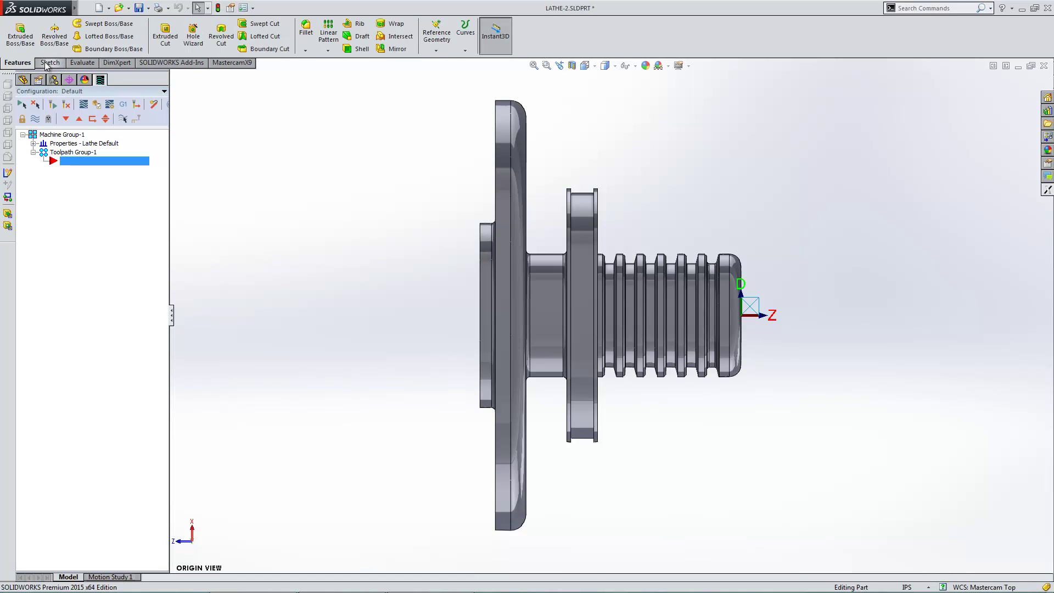
scroll(49, 67, up, 1)
middle_drag(610, 404, 500, 298)
key(space)
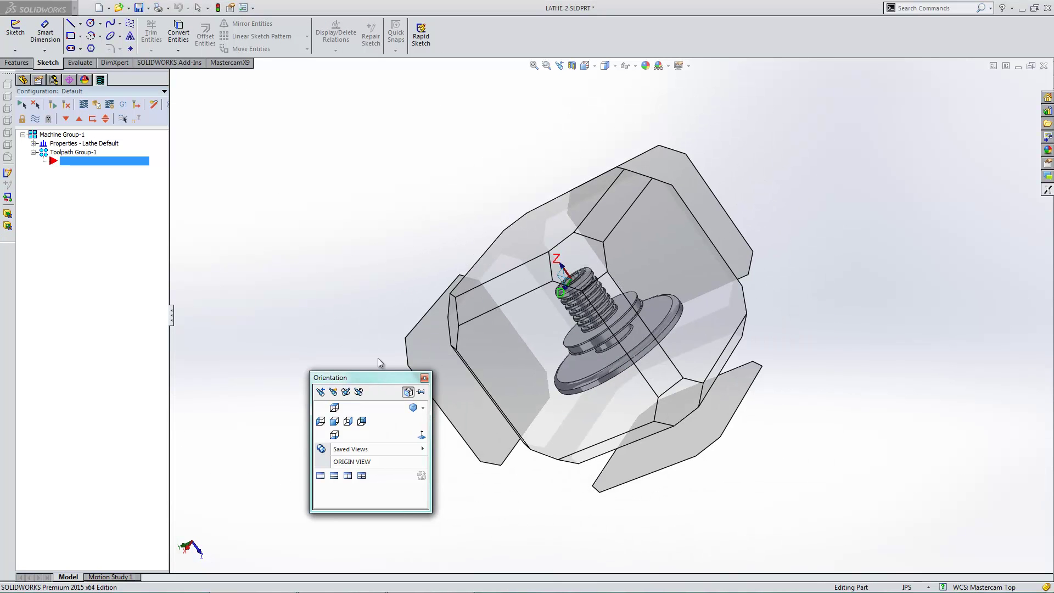
click(360, 463)
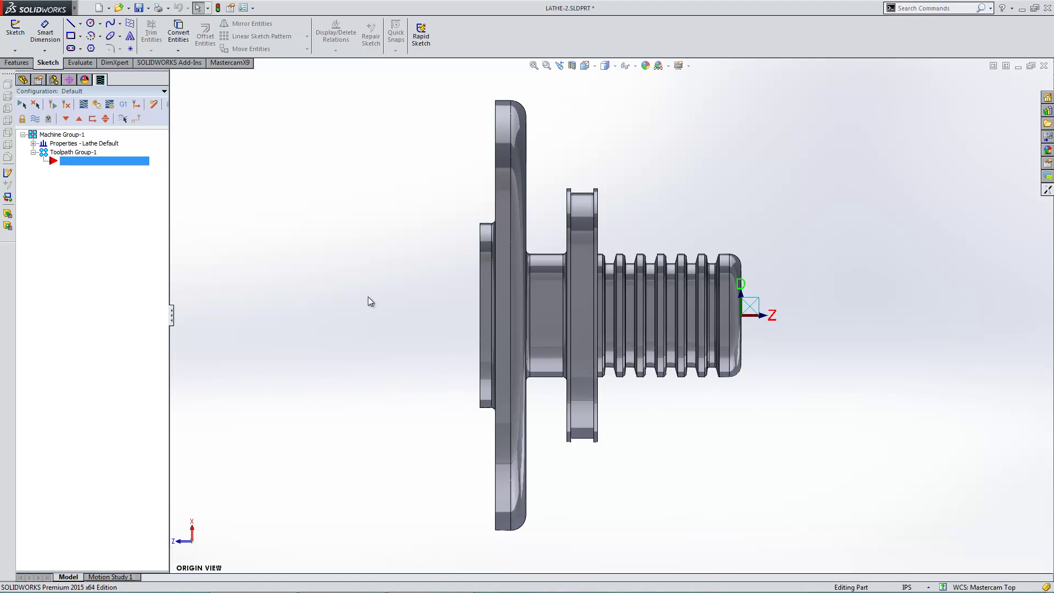
In the machine group's tool settings, assign tool numbers sequentially and set program number 300
click(33, 144)
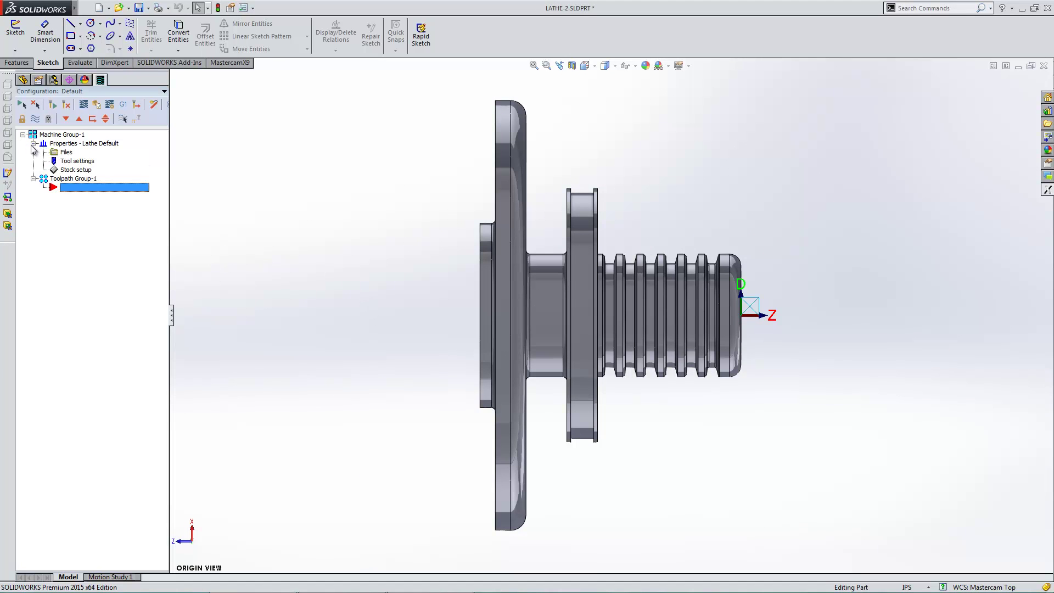
click(64, 152)
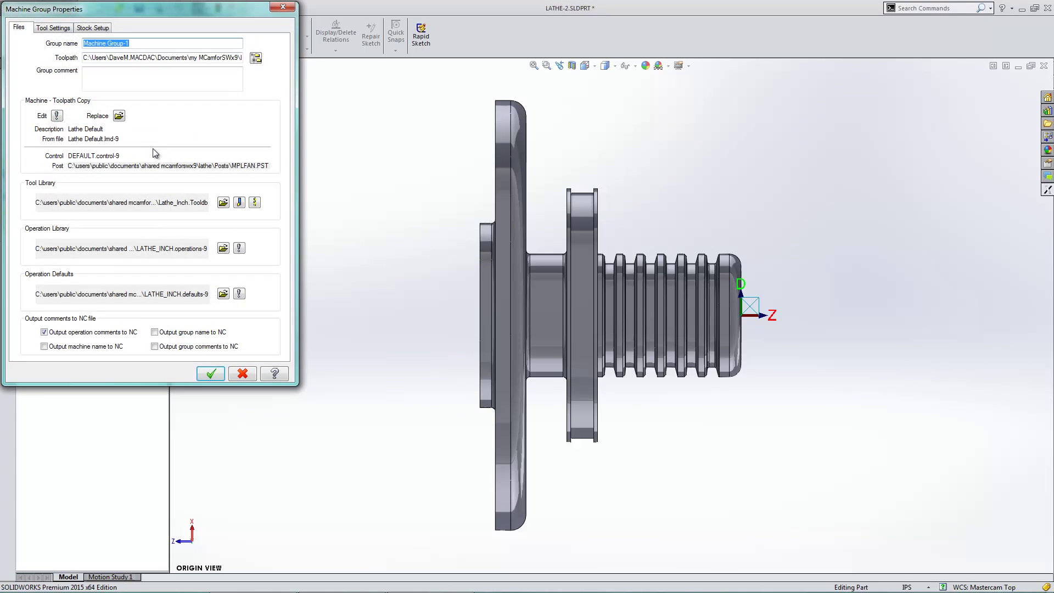
click(53, 28)
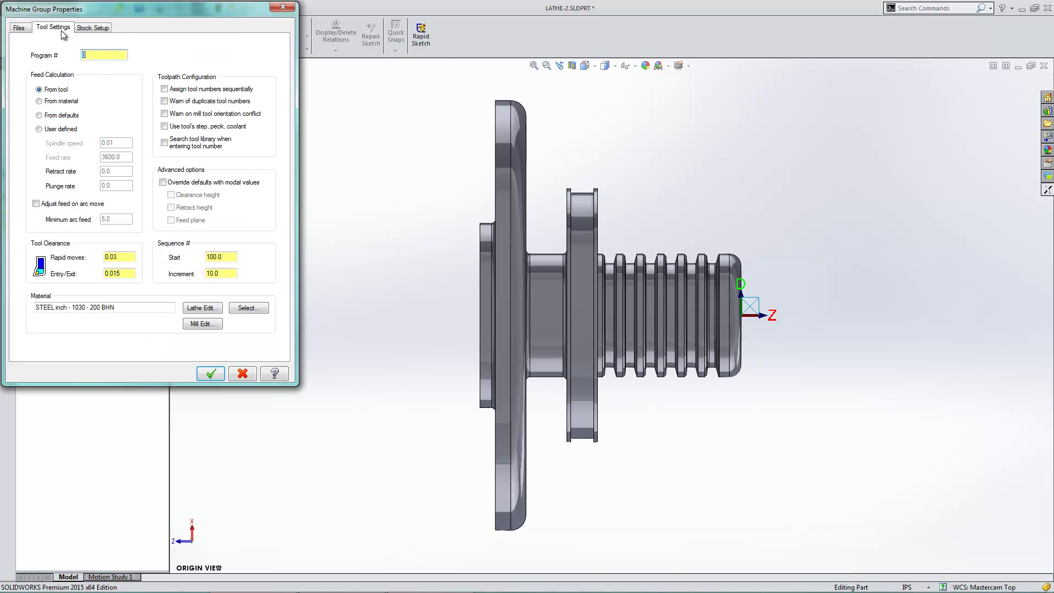
click(172, 92)
double_click(113, 55)
text(3000)
Put the stock on the PART ORIGIN plane with 0.05 right and left margins
click(104, 28)
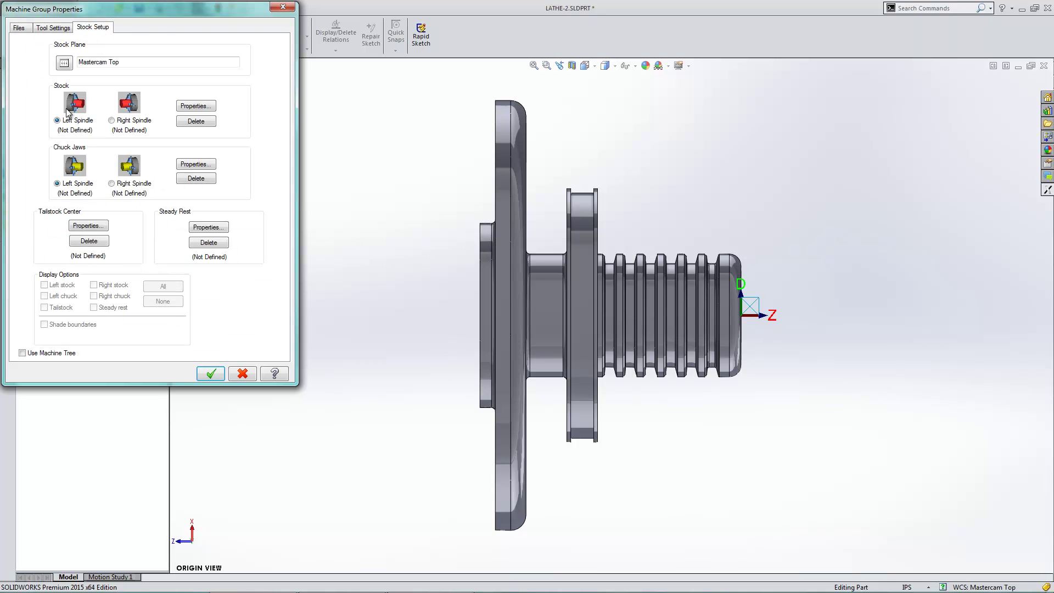
click(65, 63)
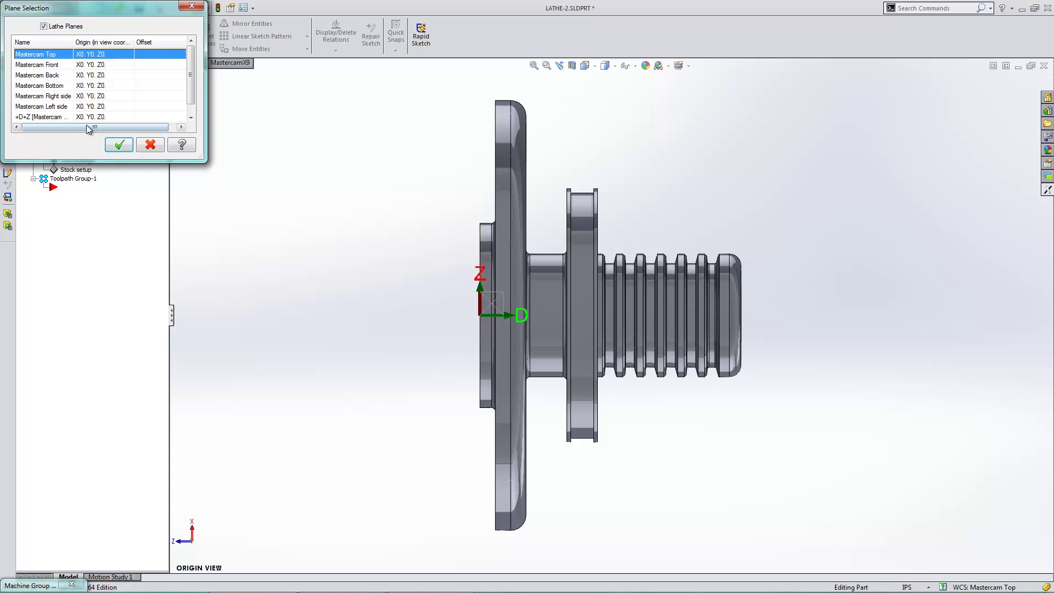
click(191, 117)
click(91, 117)
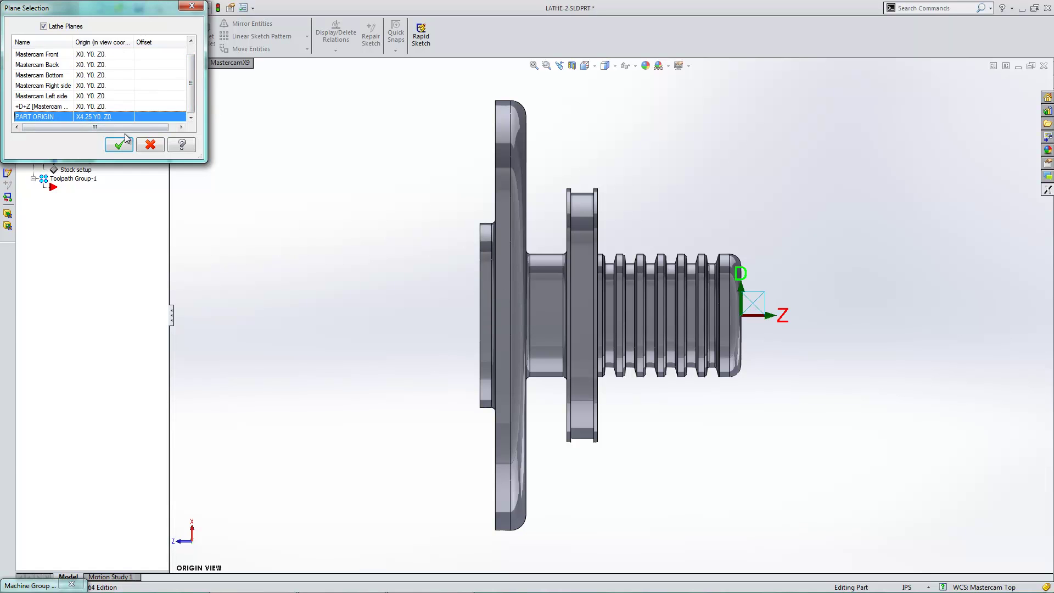
click(121, 144)
click(196, 113)
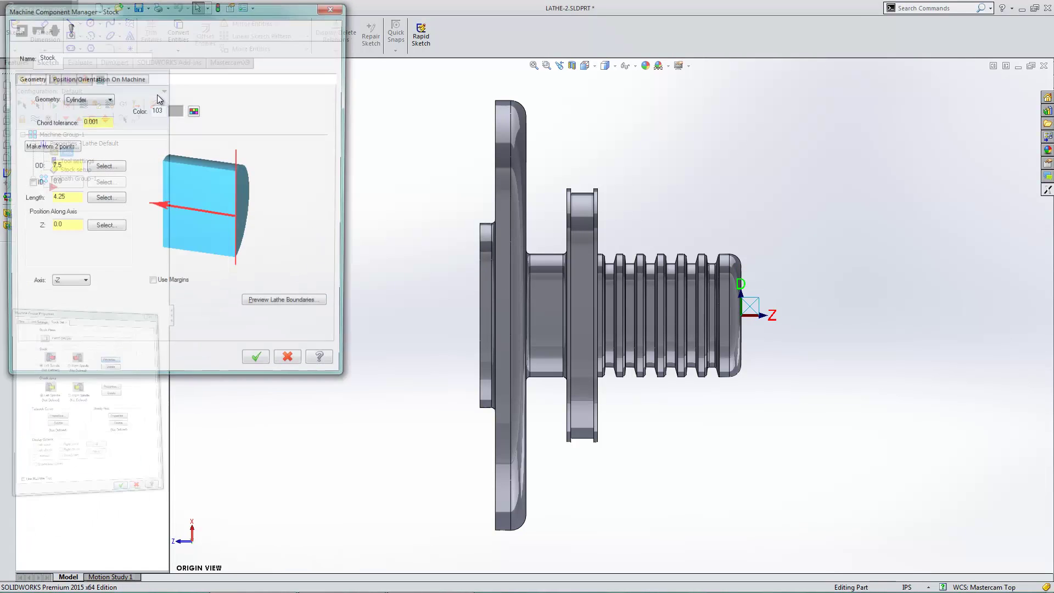
click(153, 284)
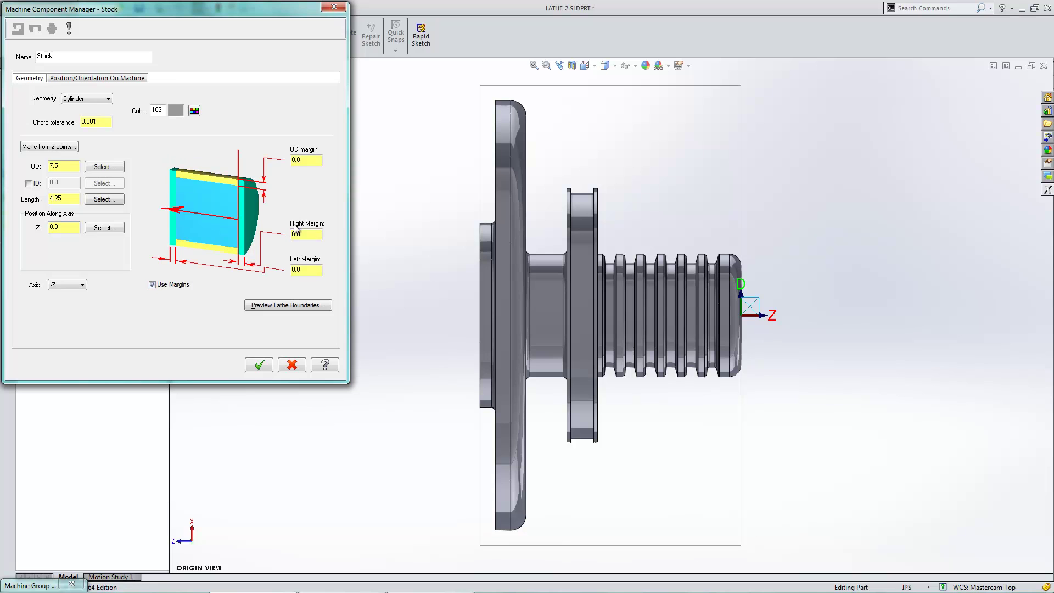
click(306, 235)
text(5)
click(315, 271)
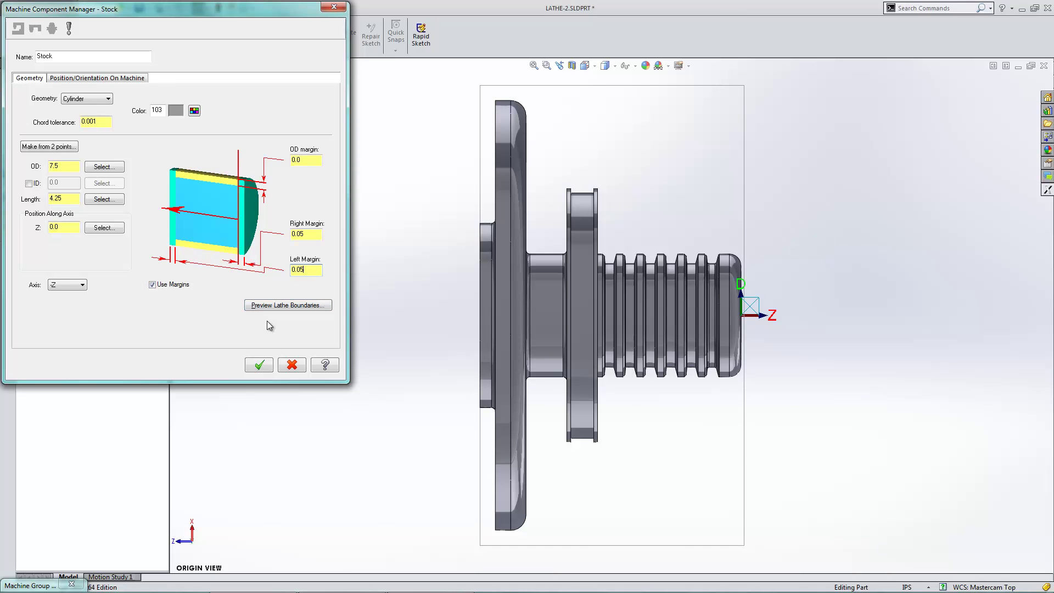
click(259, 364)
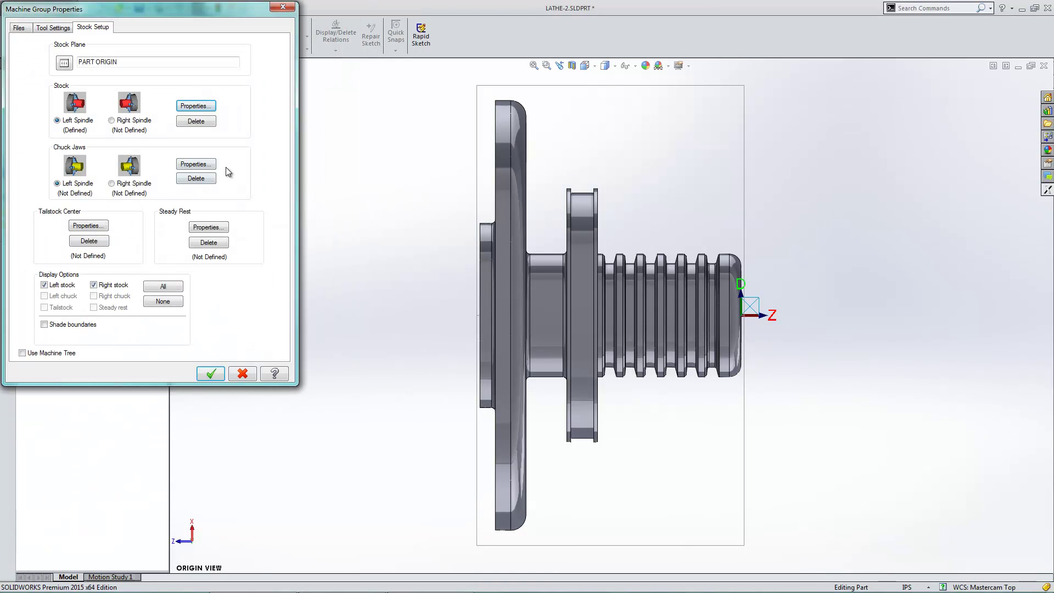
Position the chuck jaws from the stock and apply the machine group properties
click(196, 164)
click(226, 197)
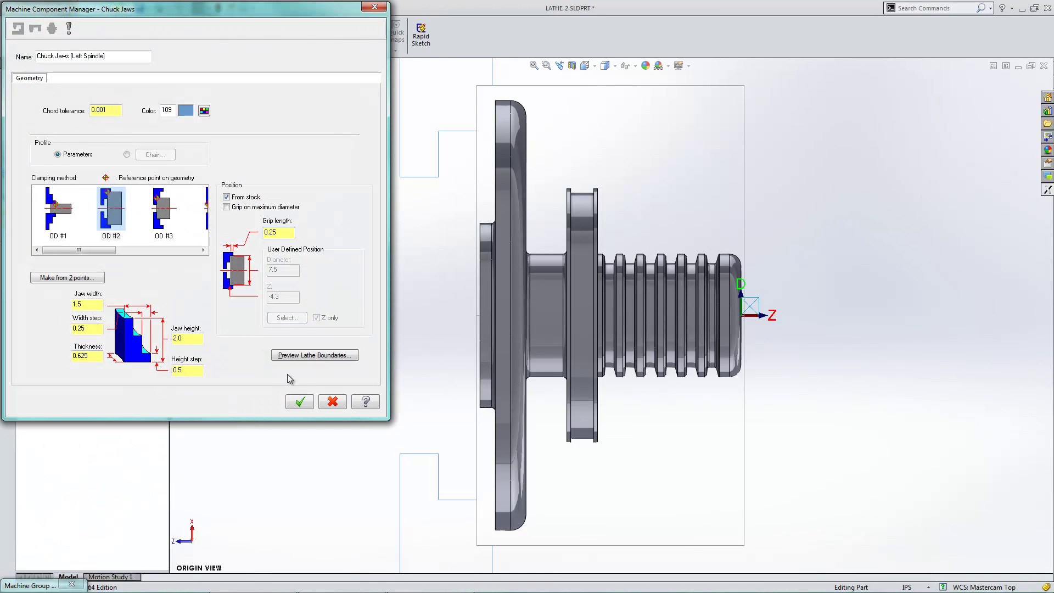
click(299, 402)
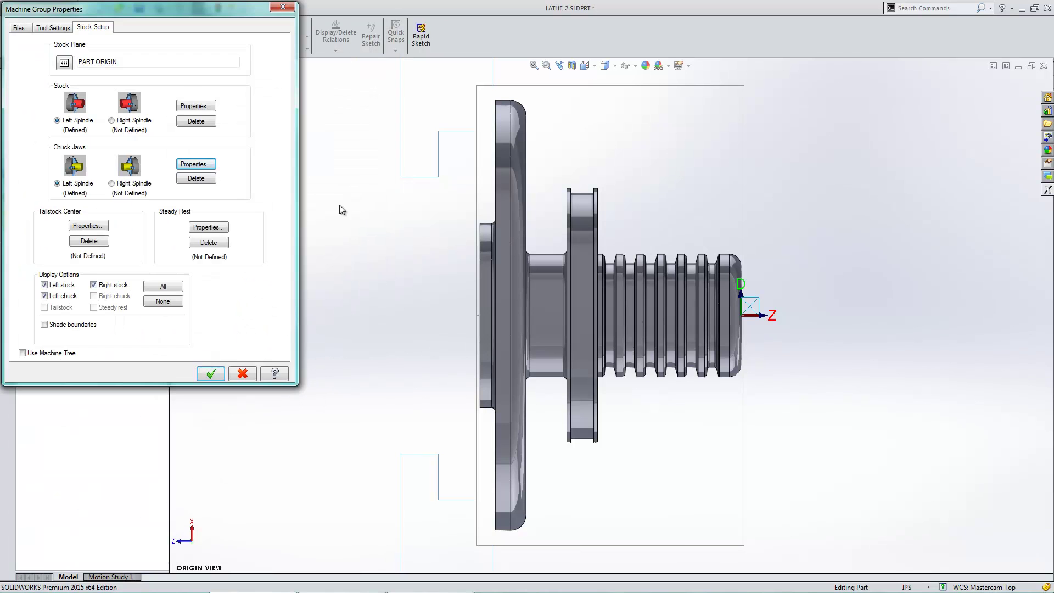
click(210, 375)
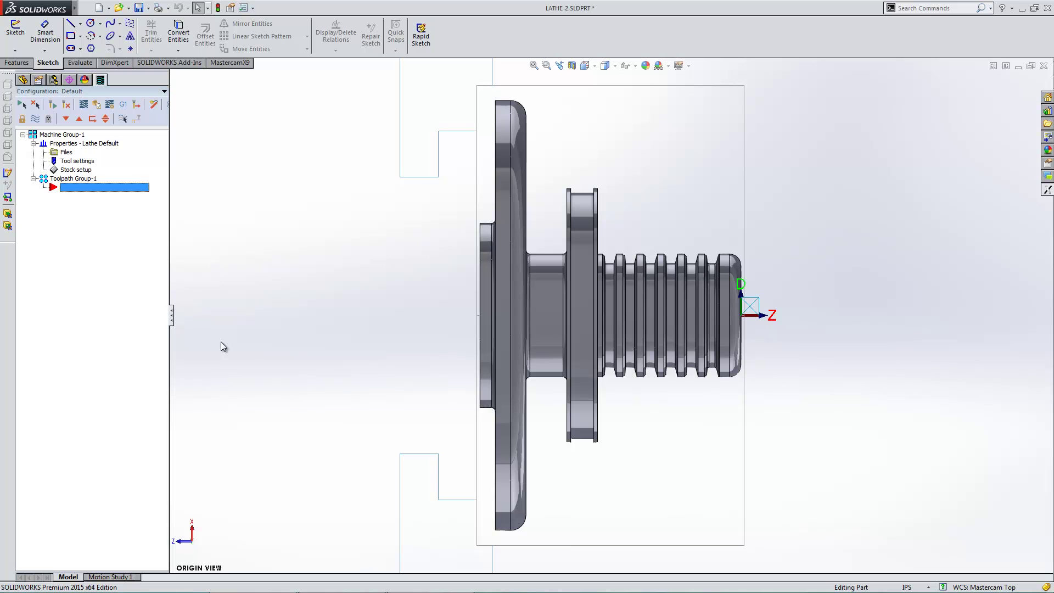
Start a Lathe Rough toolpath and select the whole LATHE-2 part for chaining
click(237, 64)
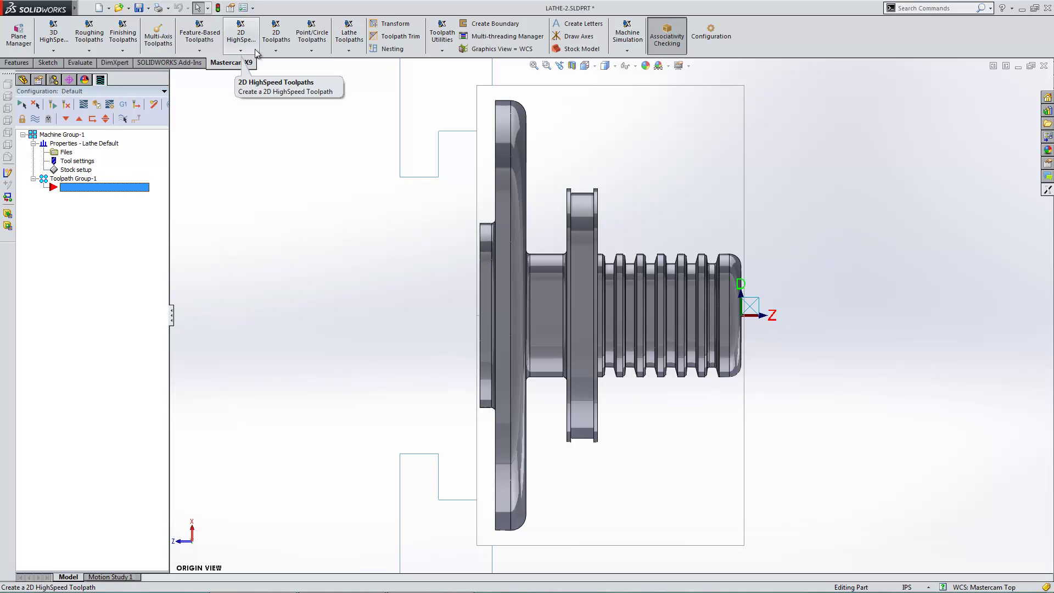
click(349, 36)
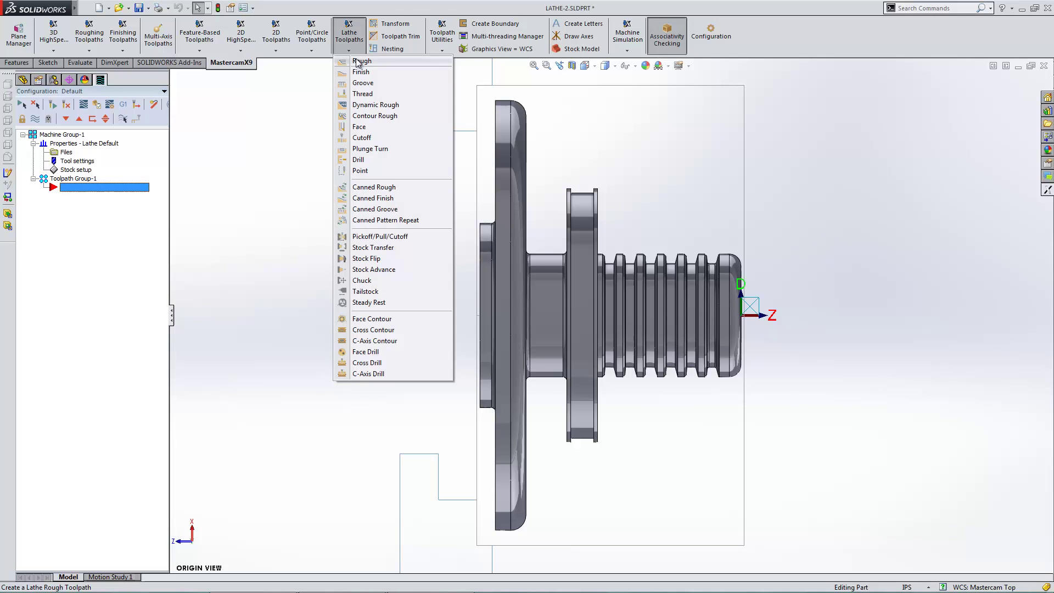
click(358, 63)
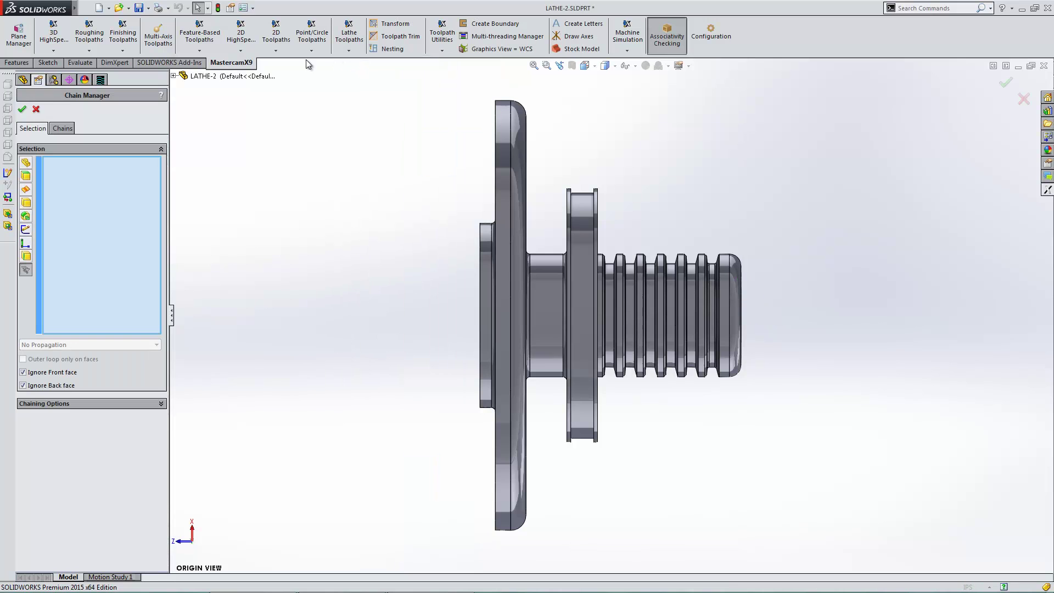
click(230, 77)
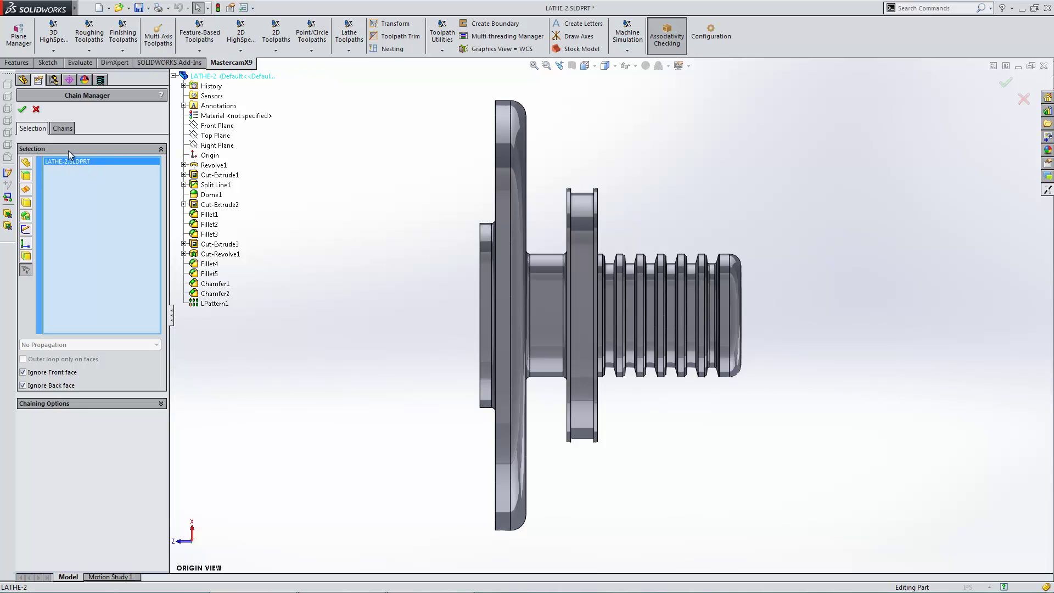
Delete Chain #1 and Chain #2, leaving only the outer-profile Chain #3
click(64, 132)
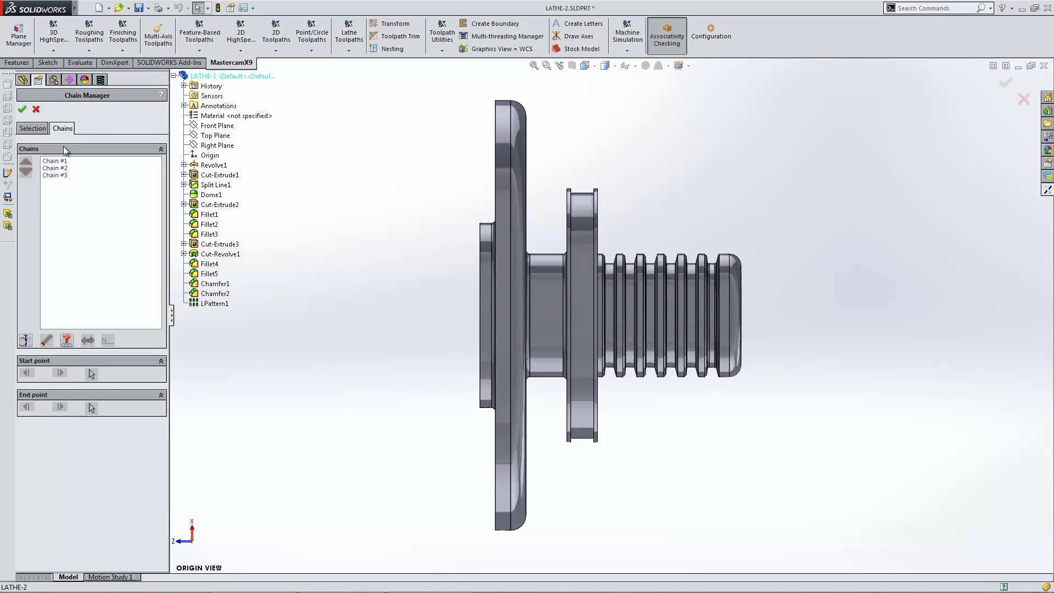
click(60, 162)
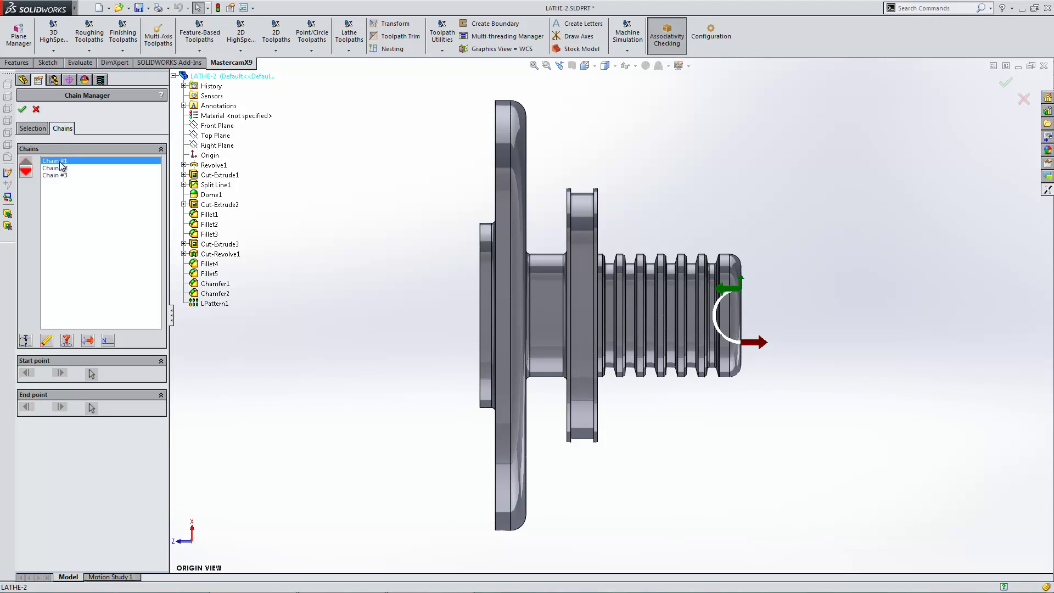
middle_drag(777, 444, 749, 447)
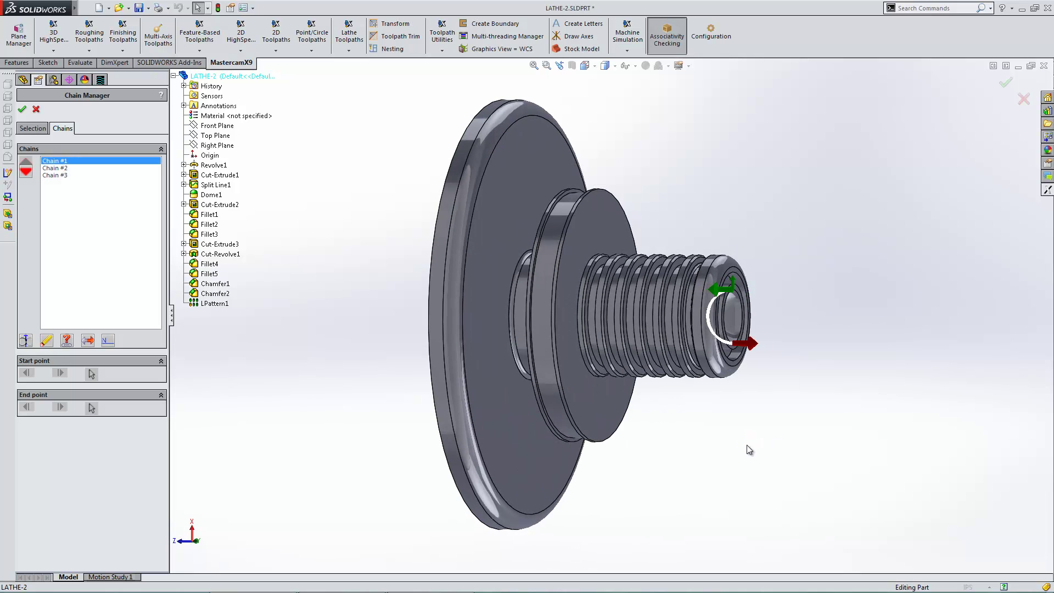
click(47, 340)
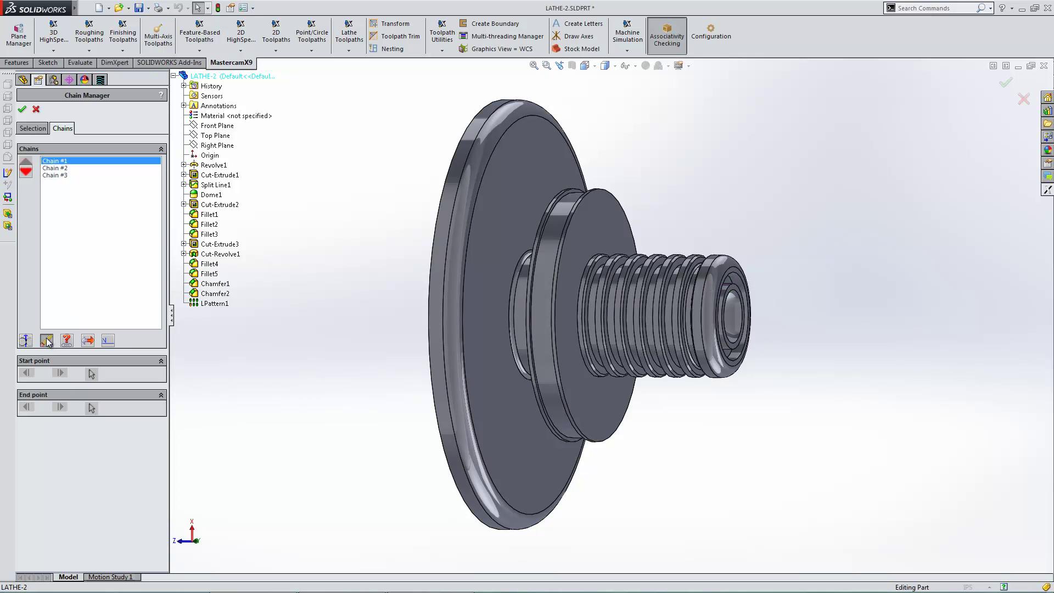
click(53, 161)
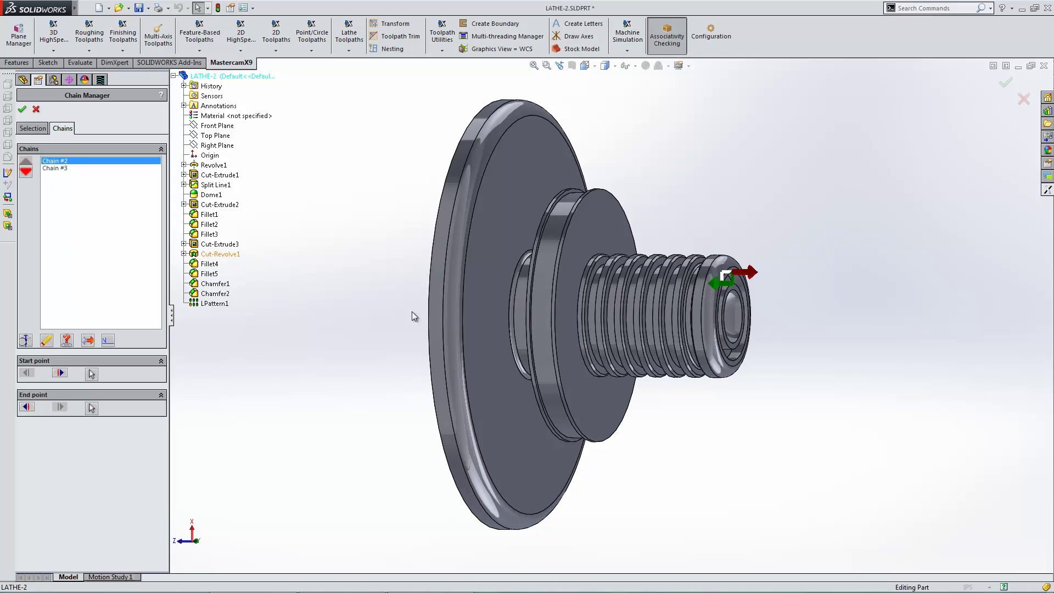
click(47, 340)
click(65, 160)
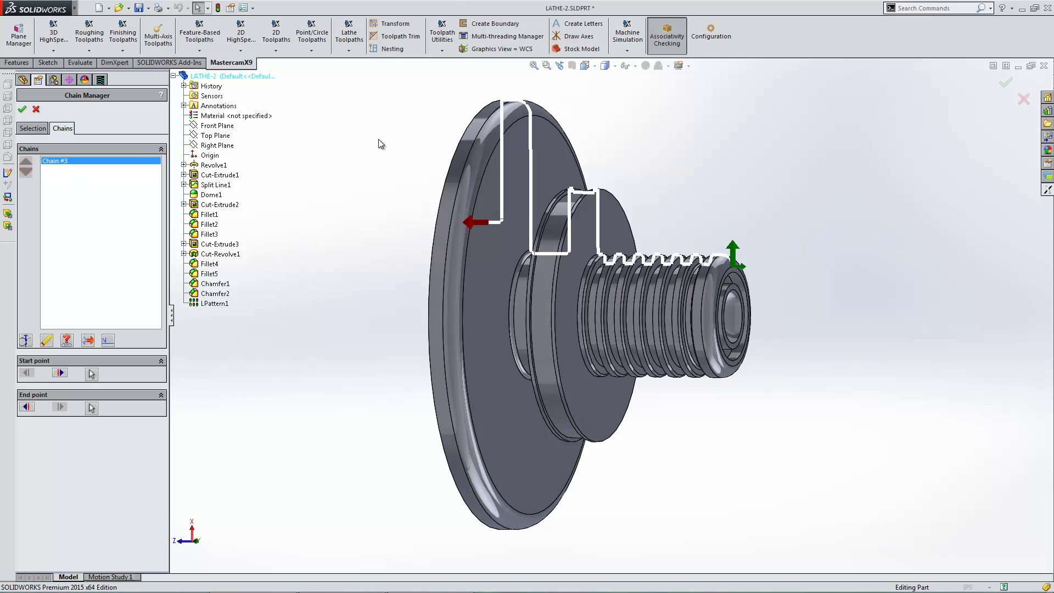
Step Chain #3's end point back three positions so it stops at the flange's outer edge
middle_drag(378, 144, 422, 213)
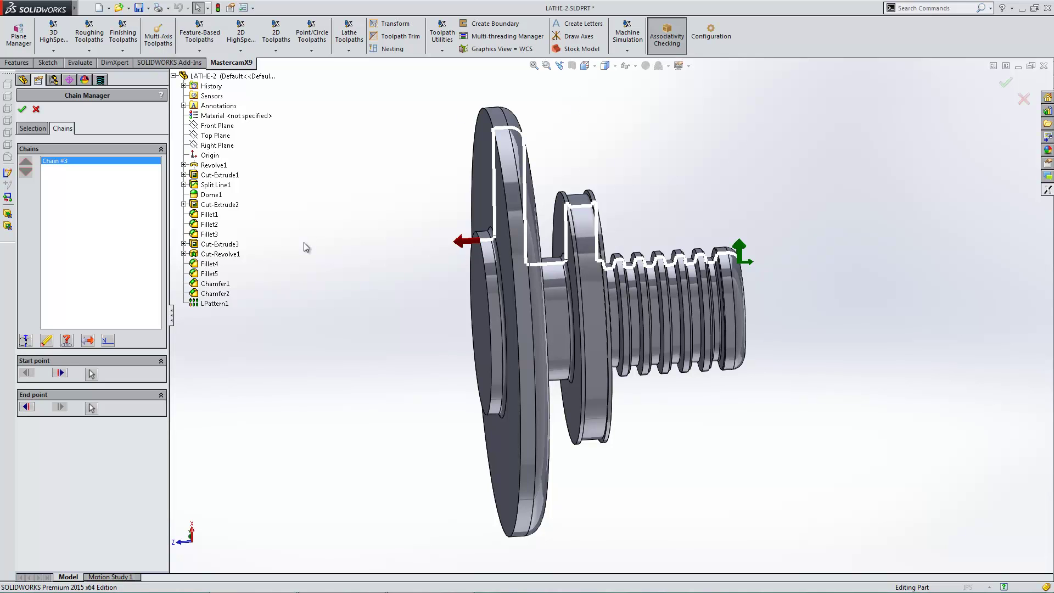
click(26, 407)
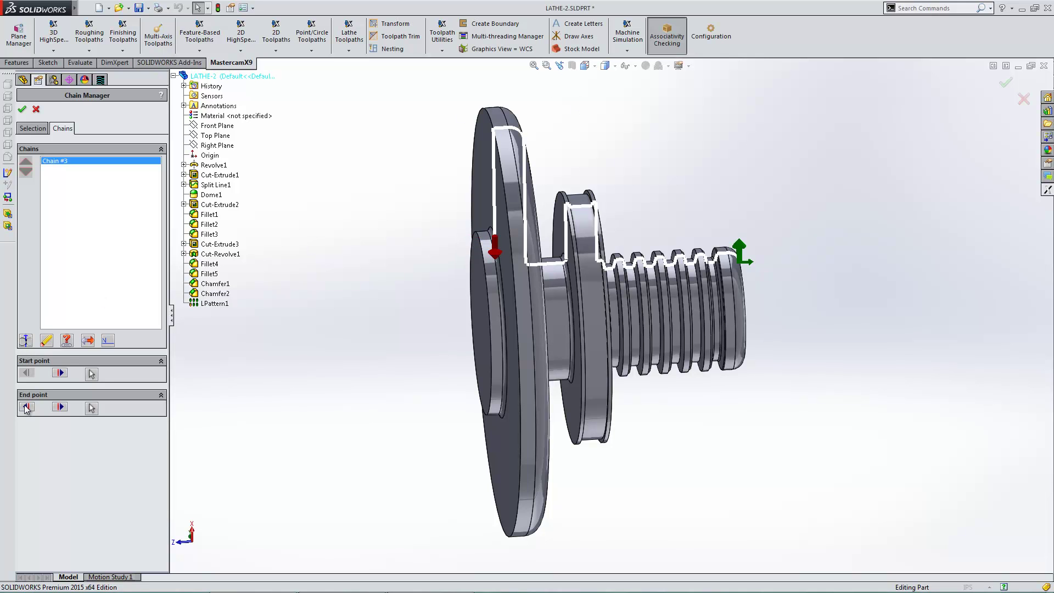
click(26, 406)
click(26, 407)
middle_drag(365, 316, 345, 291)
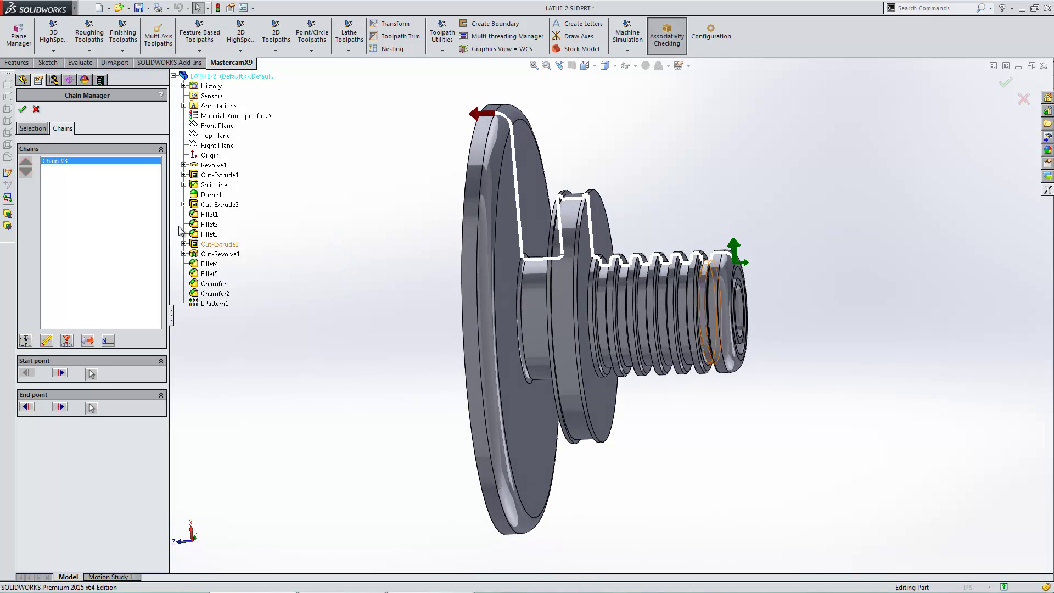
Accept the chain and default NC name, and pick the T0101 OD rough right tool
click(22, 110)
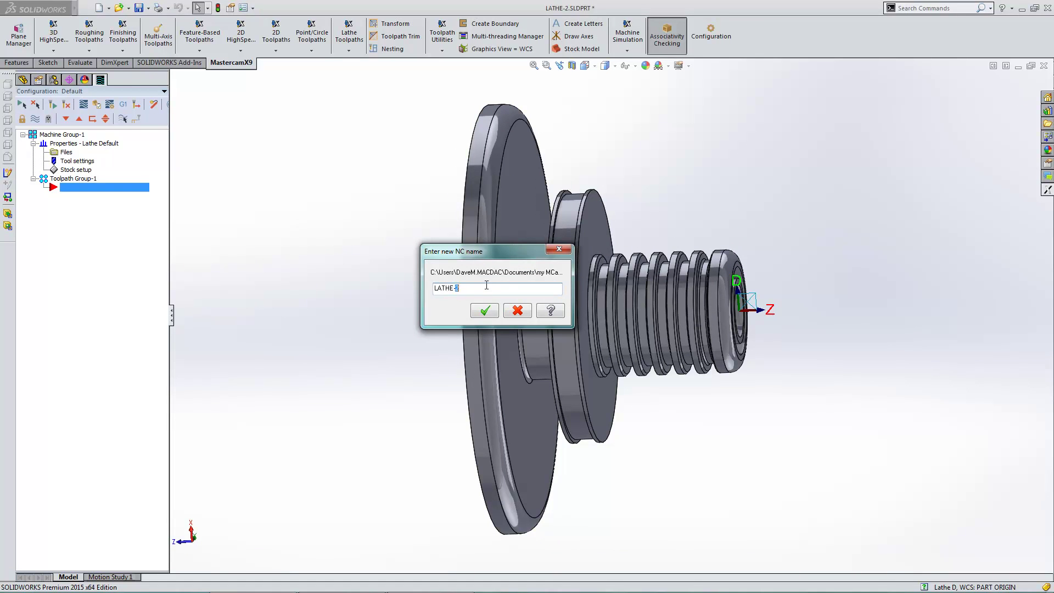
click(484, 310)
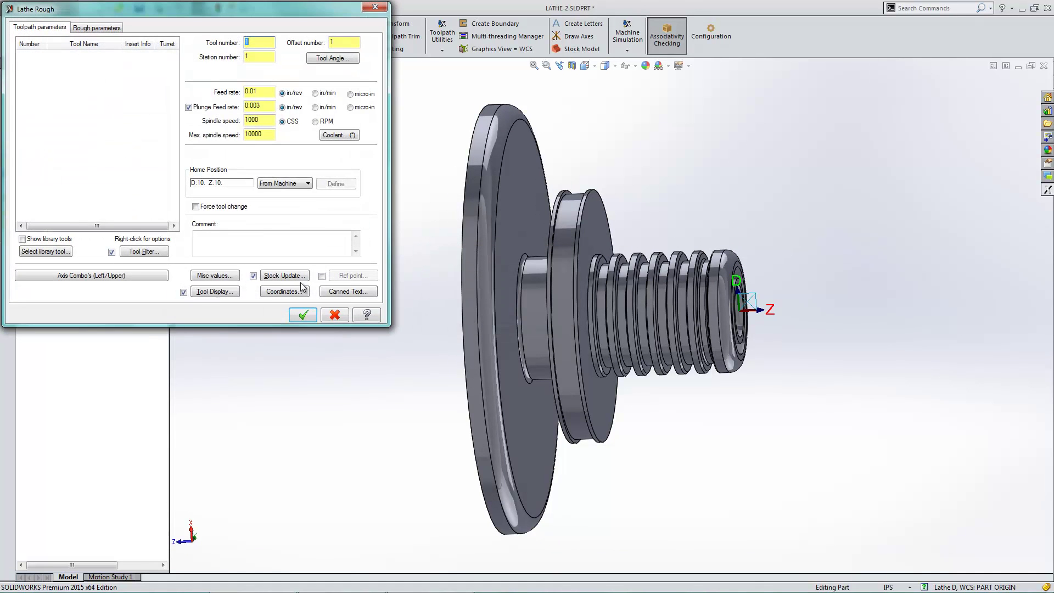
click(45, 251)
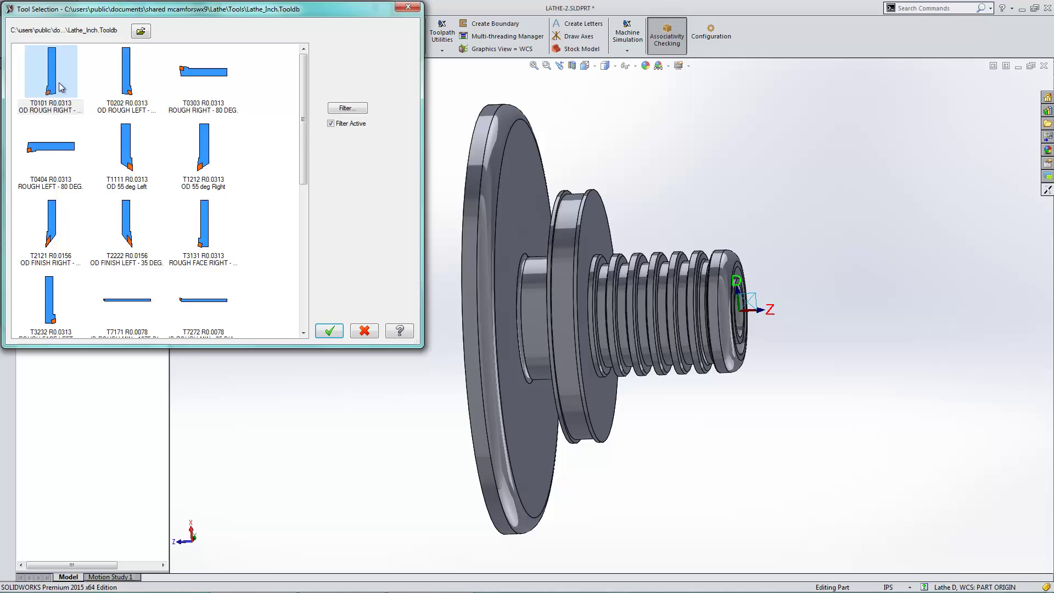
double_click(83, 99)
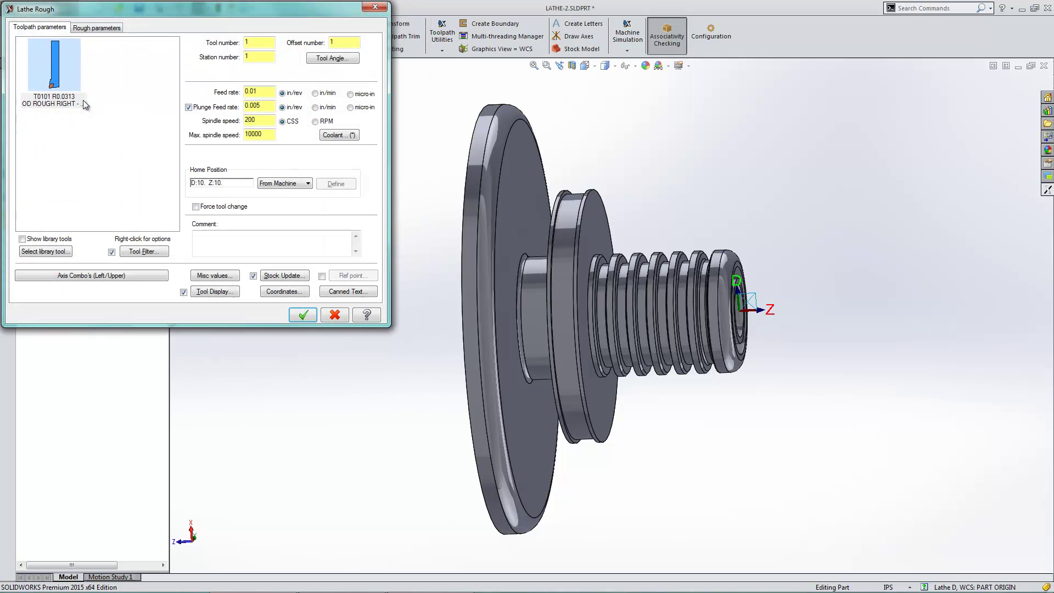
Set 0.005 stock to leave, use stock as outer boundary, check lead in/out, and generate the rough
click(85, 28)
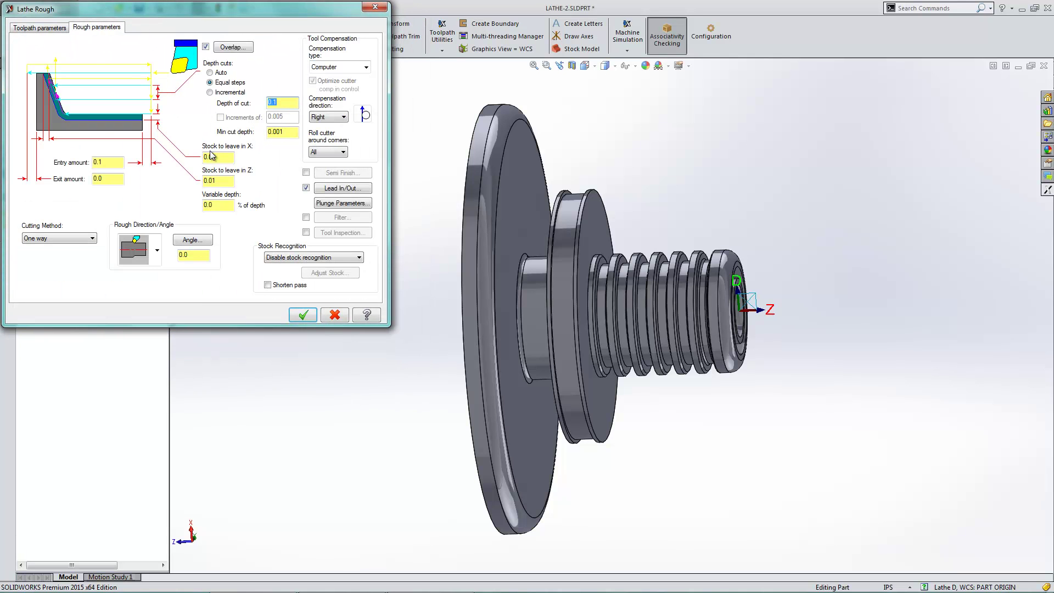
drag(213, 157, 270, 157)
click(311, 258)
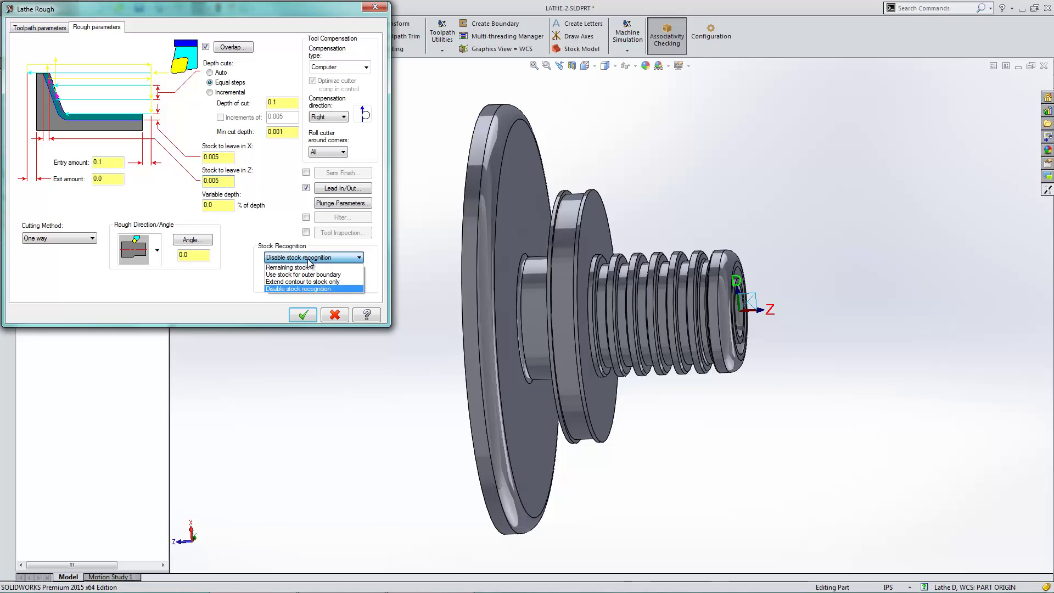
click(311, 273)
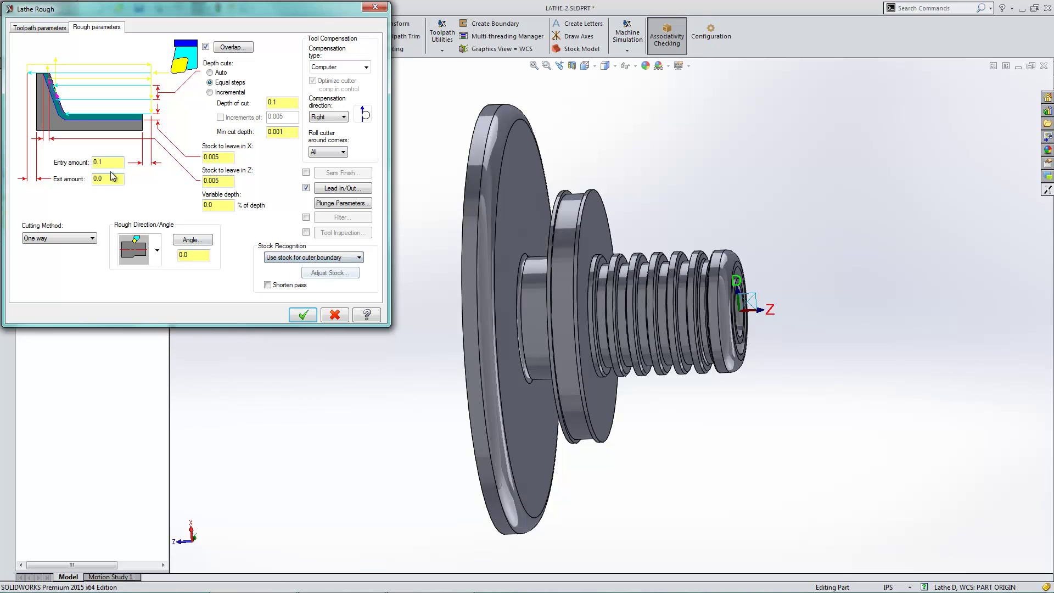
click(341, 187)
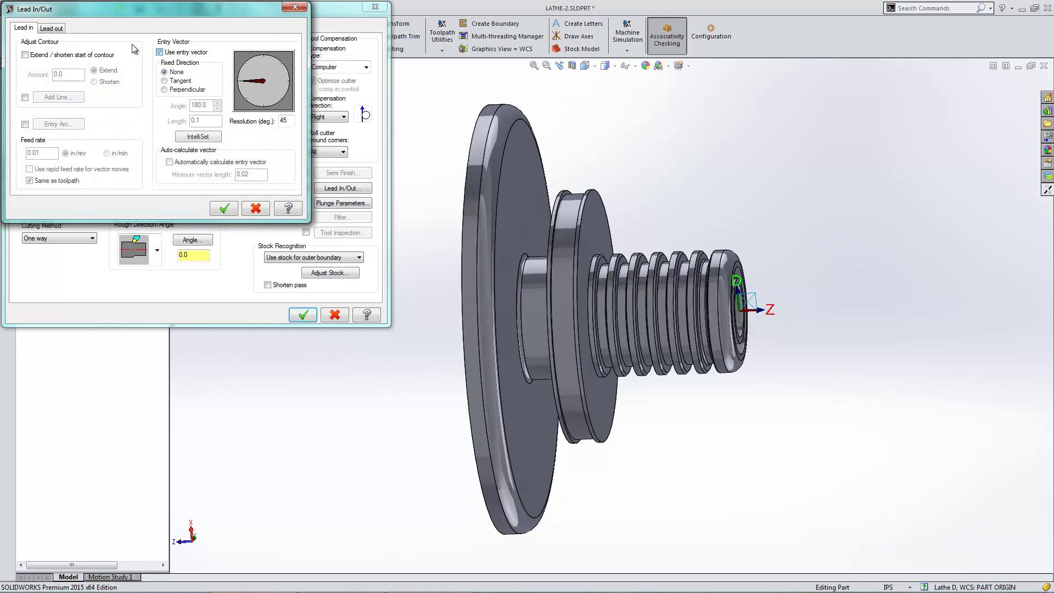
click(53, 28)
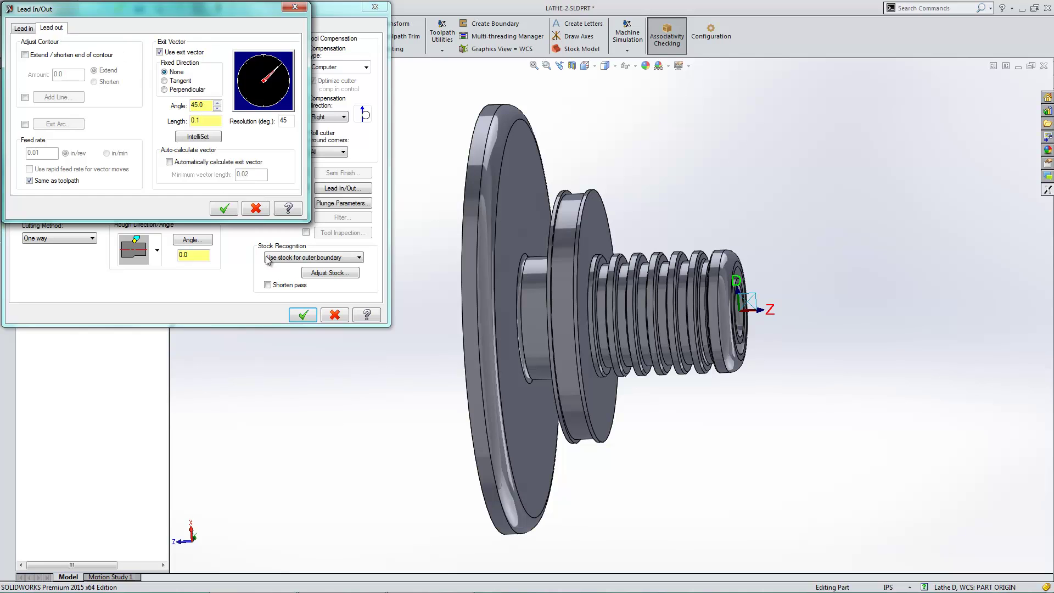
click(223, 208)
click(303, 315)
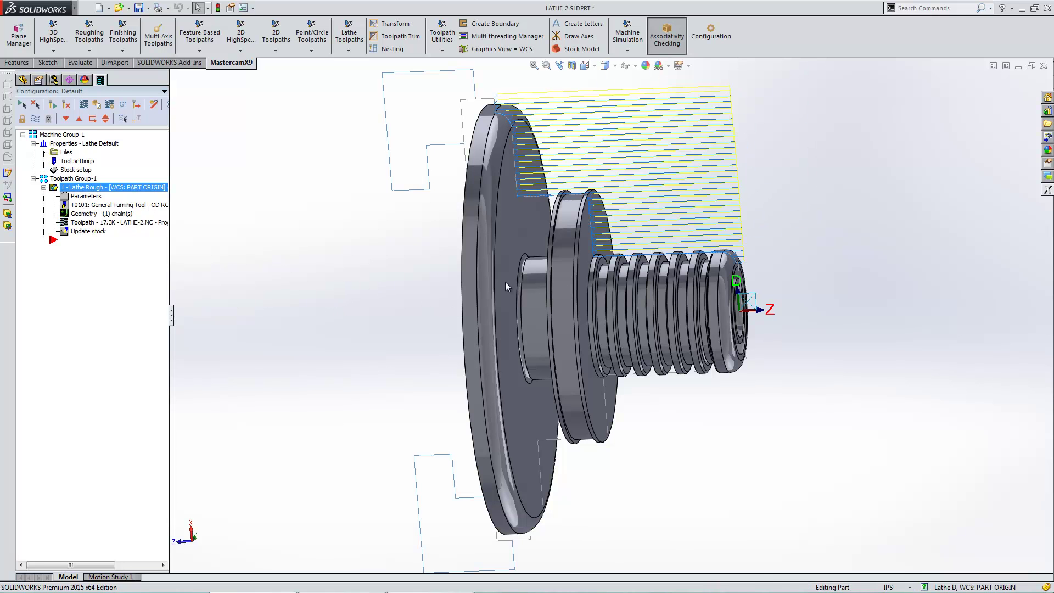
Review the roughing passes and start a new Lathe Groove toolpath
middle_drag(505, 281, 508, 323)
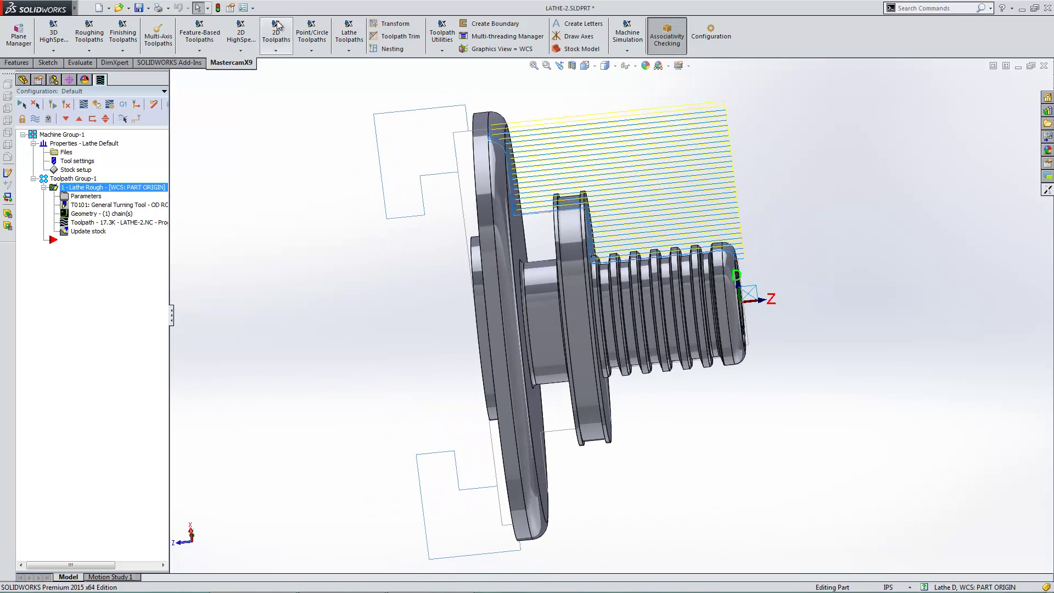
click(349, 34)
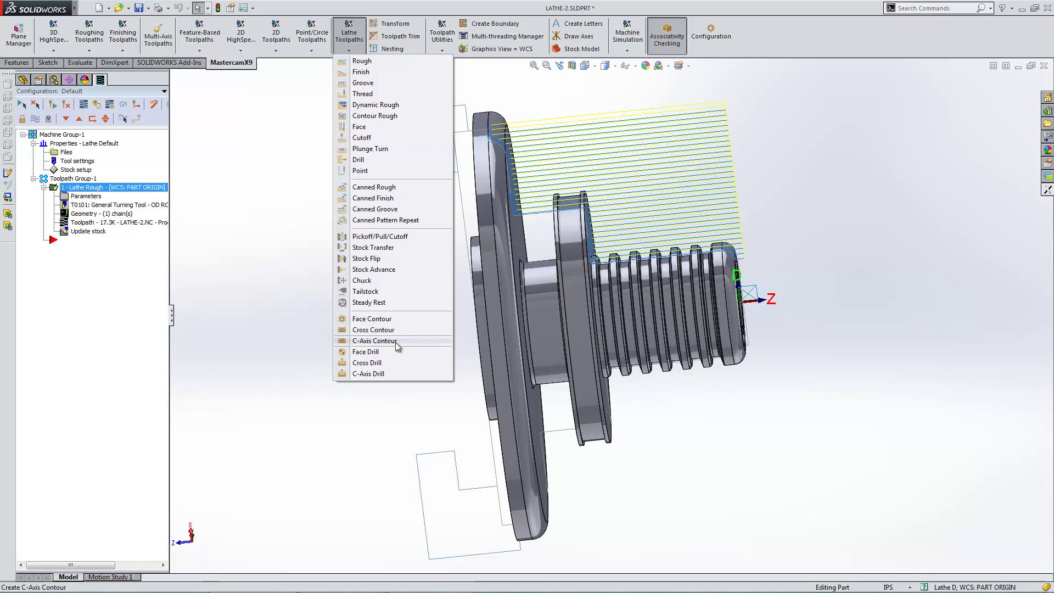
click(397, 82)
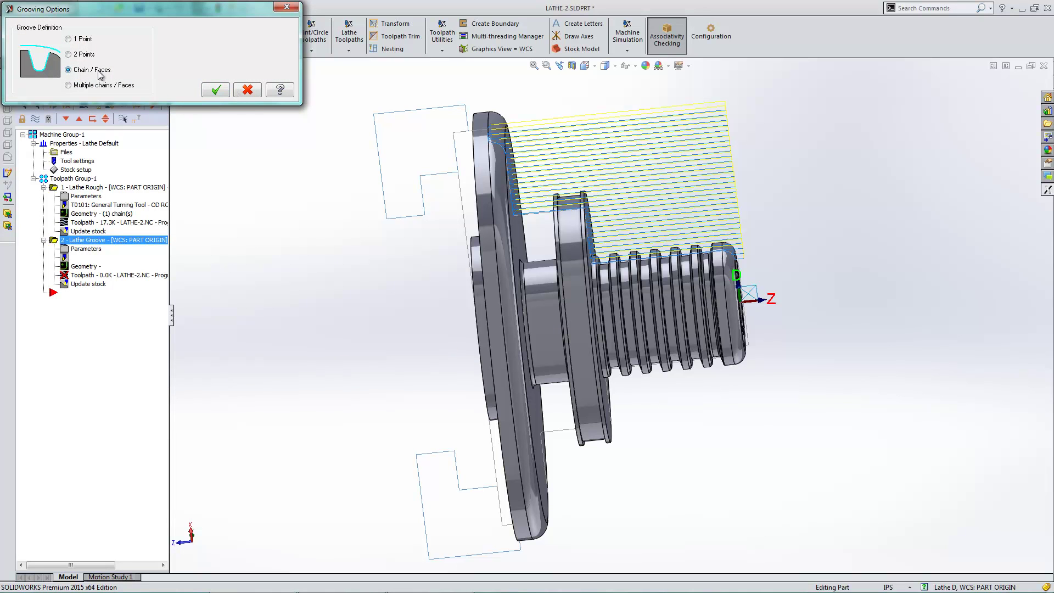
Choose Chain / Faces for the groove, try chaining the whole part, then clear all selections
click(208, 92)
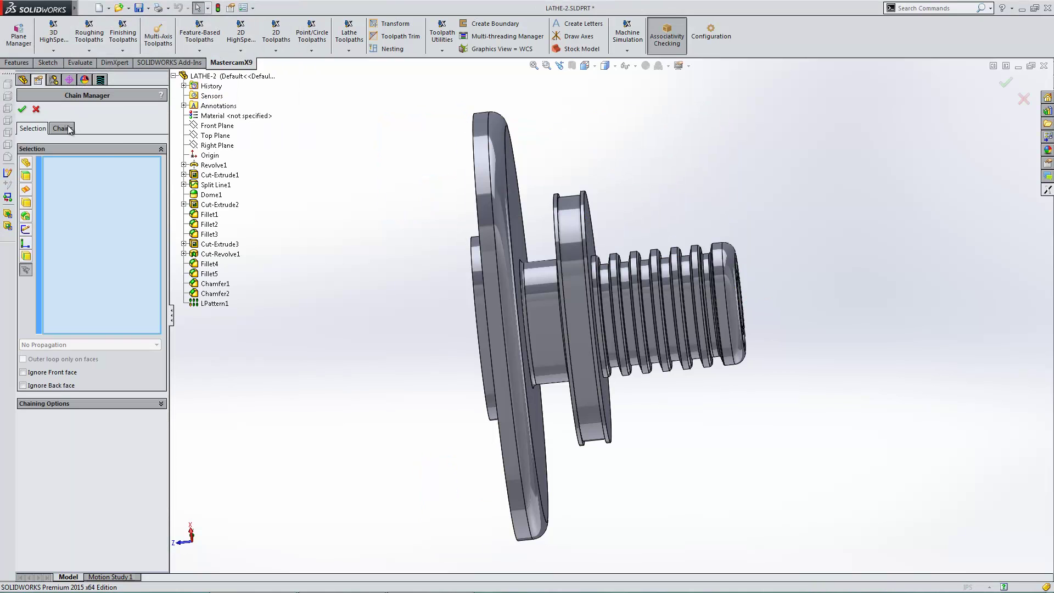
click(67, 128)
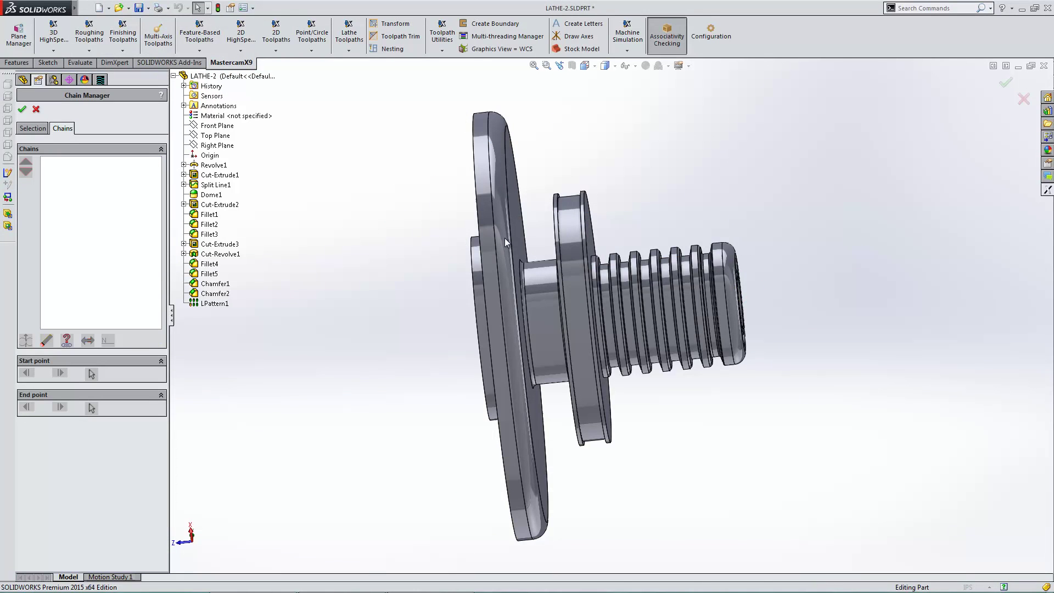
click(33, 128)
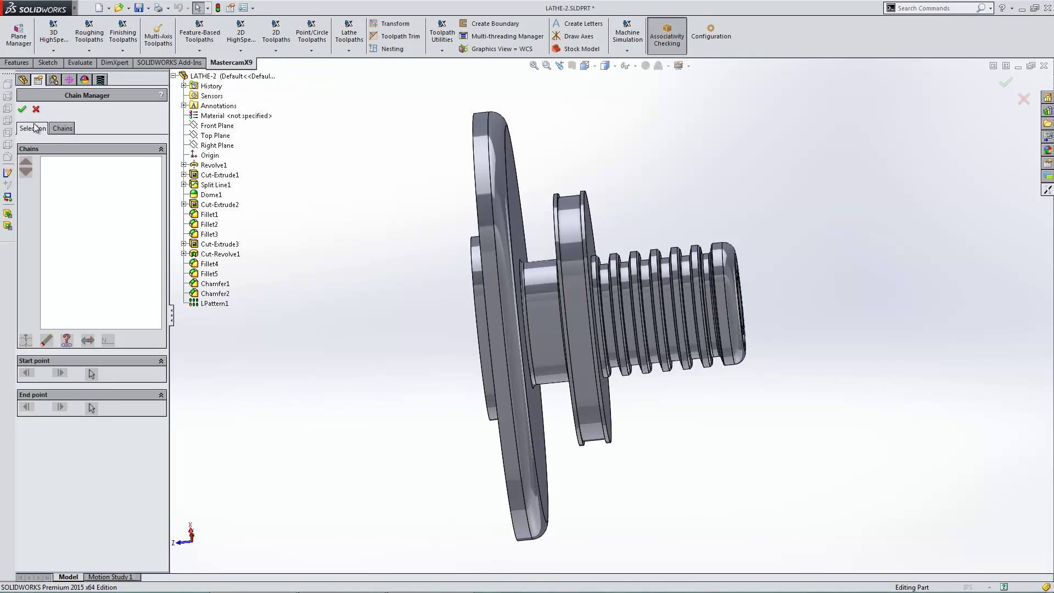
click(236, 76)
click(63, 128)
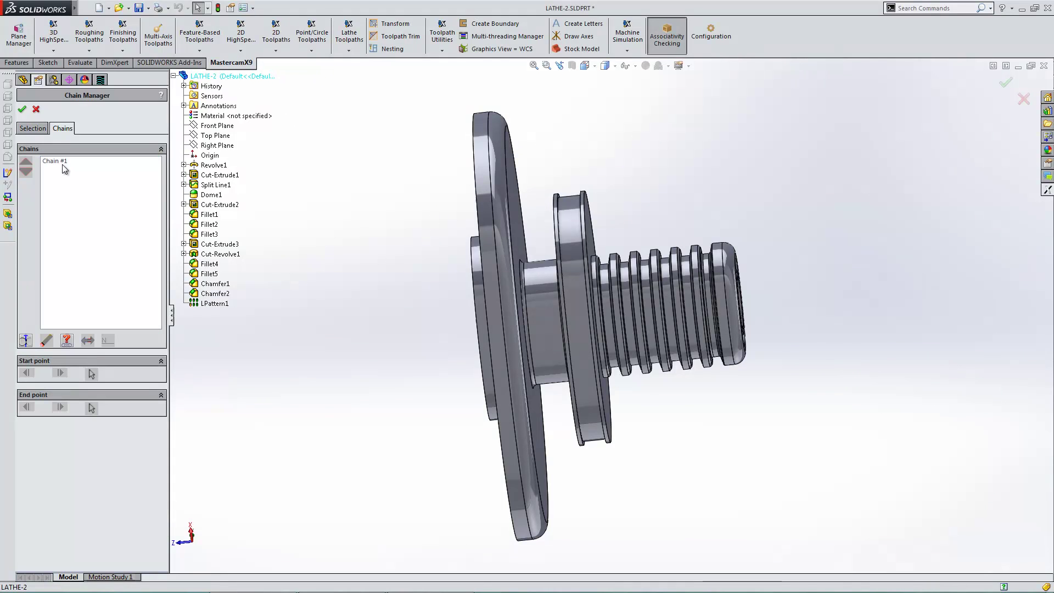
click(63, 162)
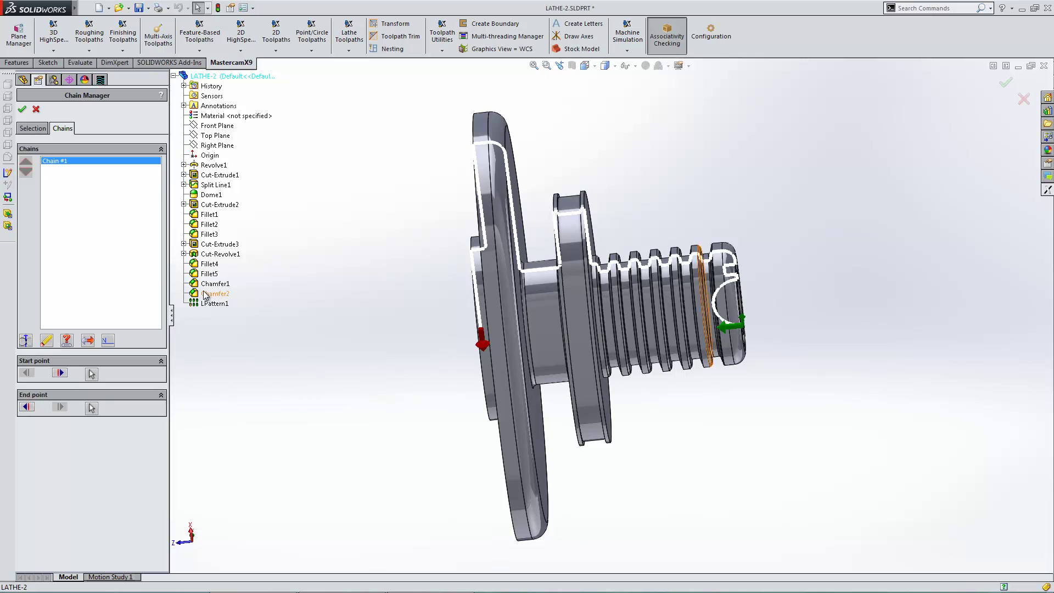
click(33, 128)
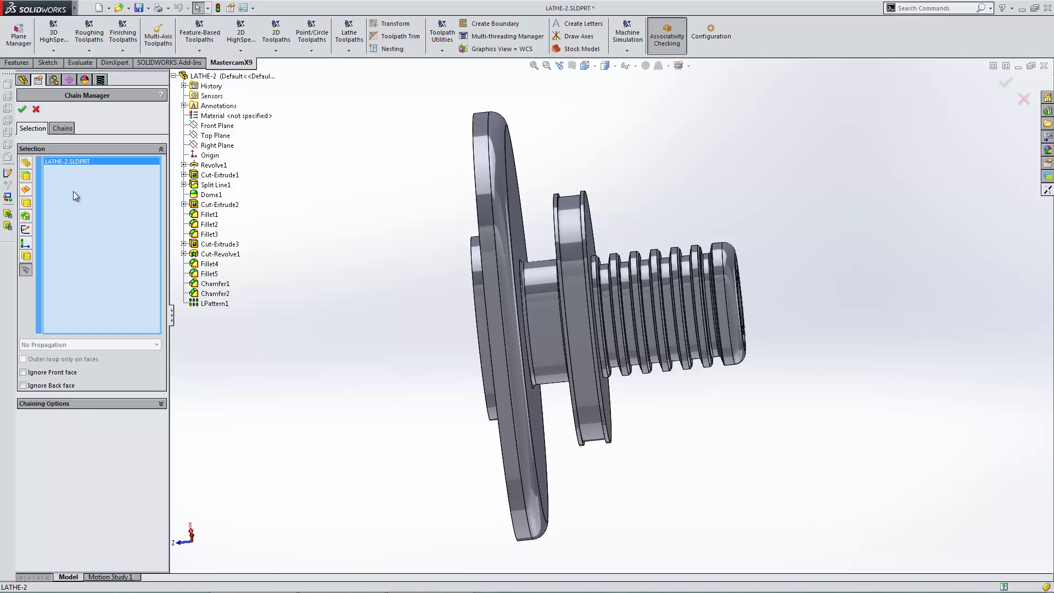
right_click(84, 217)
click(96, 223)
Select the five groove faces, including the flange face and inner fillet
middle_drag(341, 271, 555, 300)
click(568, 295)
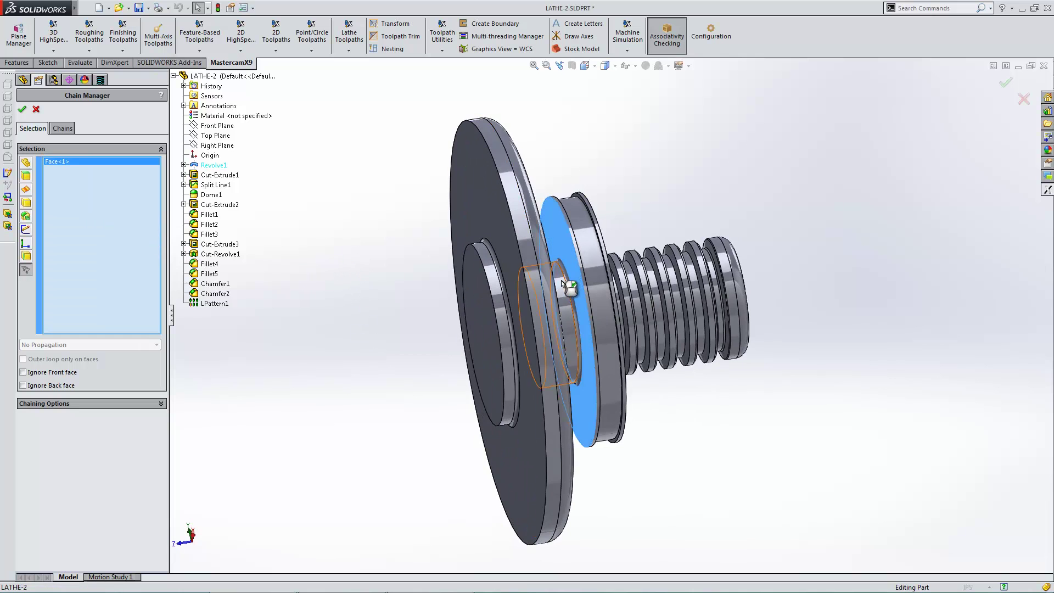
scroll(568, 295, down, 3)
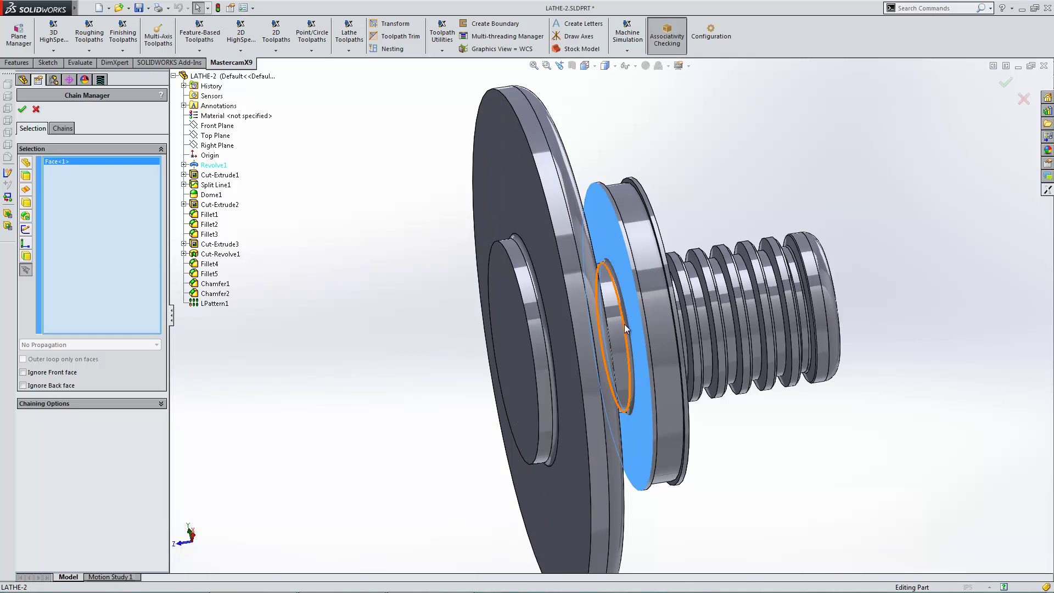
scroll(624, 323, down, 5)
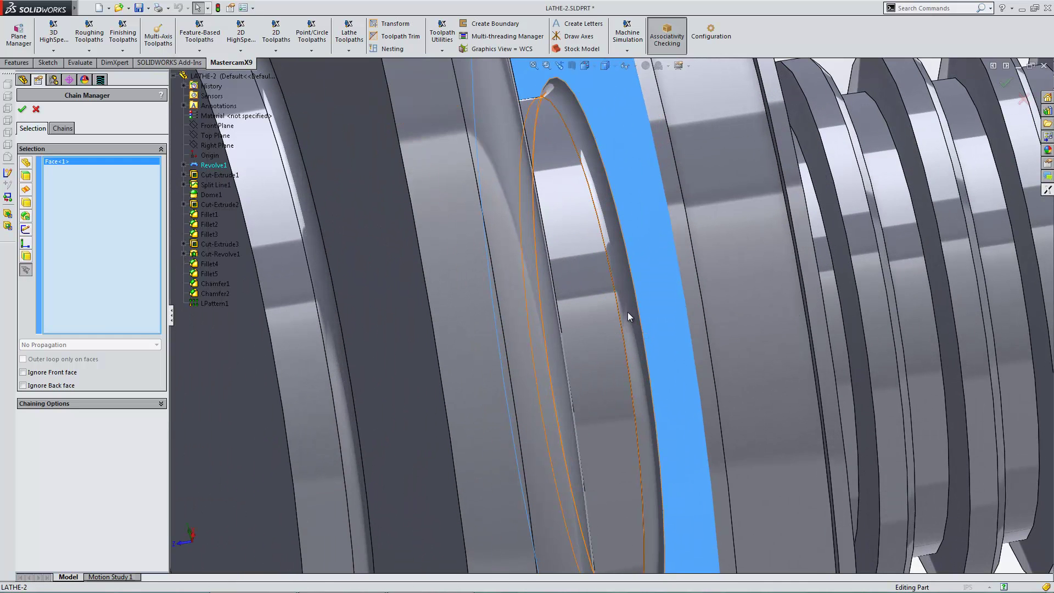
click(605, 325)
click(604, 325)
scroll(604, 325, up, 5)
scroll(476, 330, down, 1)
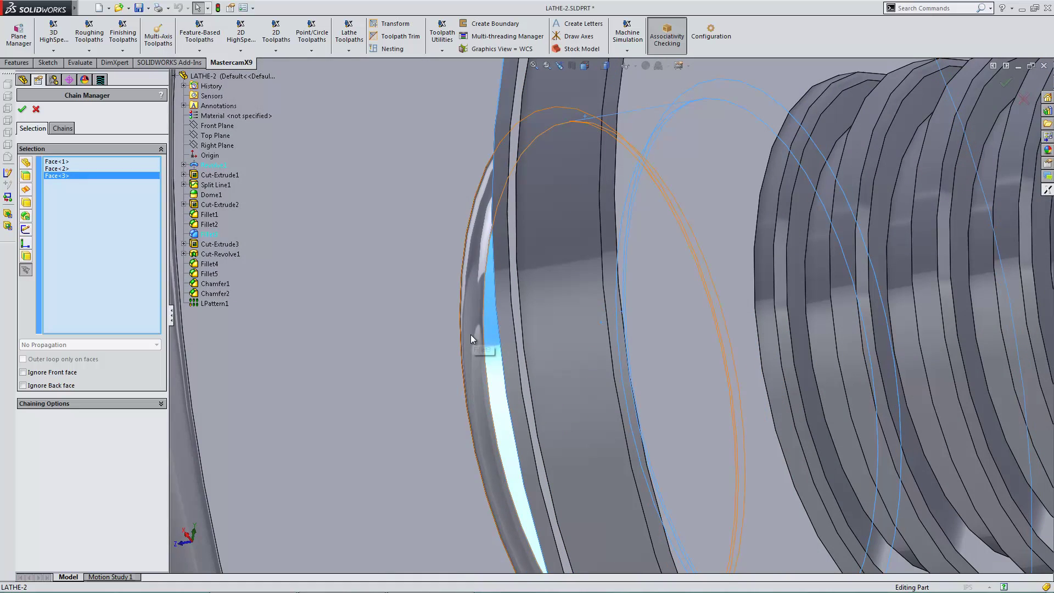
click(470, 334)
click(400, 342)
scroll(396, 340, up, 6)
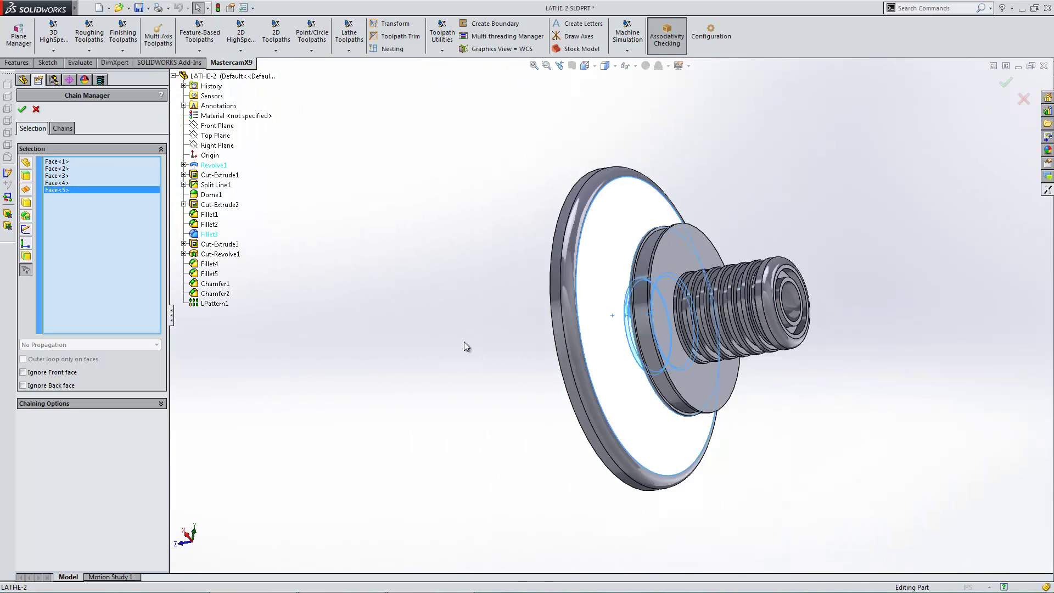
Review the resulting Chain #1 of groove faces and confirm the chain selection
middle_drag(466, 346, 571, 307)
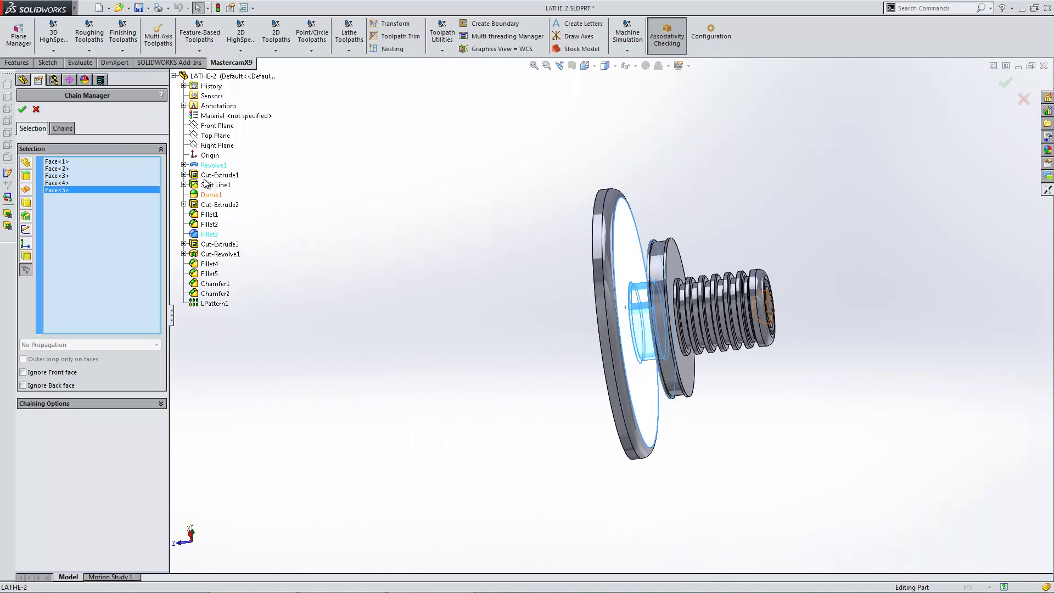
click(74, 129)
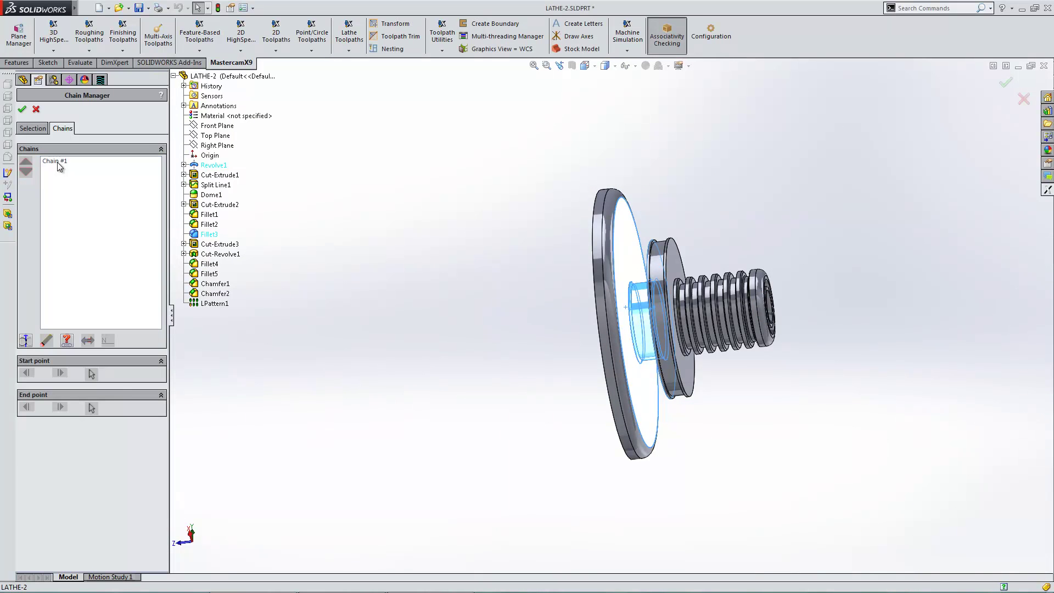
middle_drag(526, 326, 496, 308)
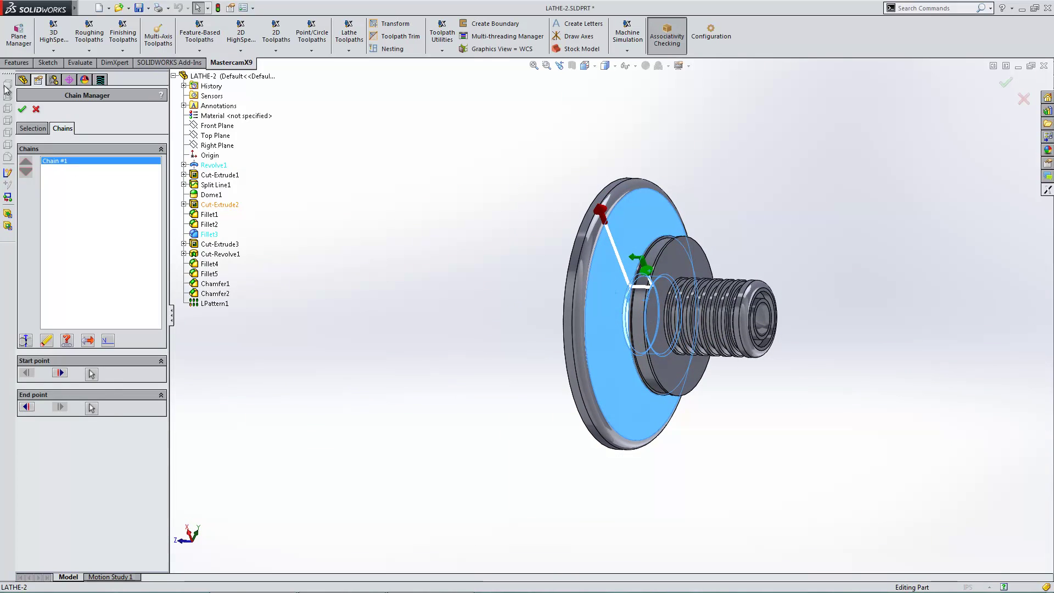
click(22, 110)
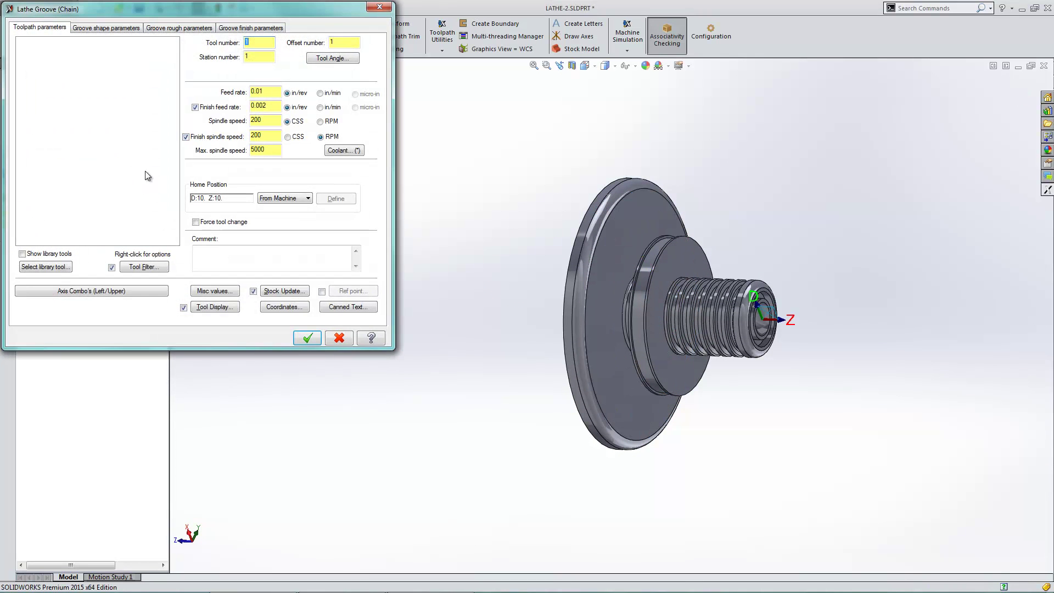
Pick the T4545 OD GROOVE RIGHT - MEDIUM tool from the library
click(35, 268)
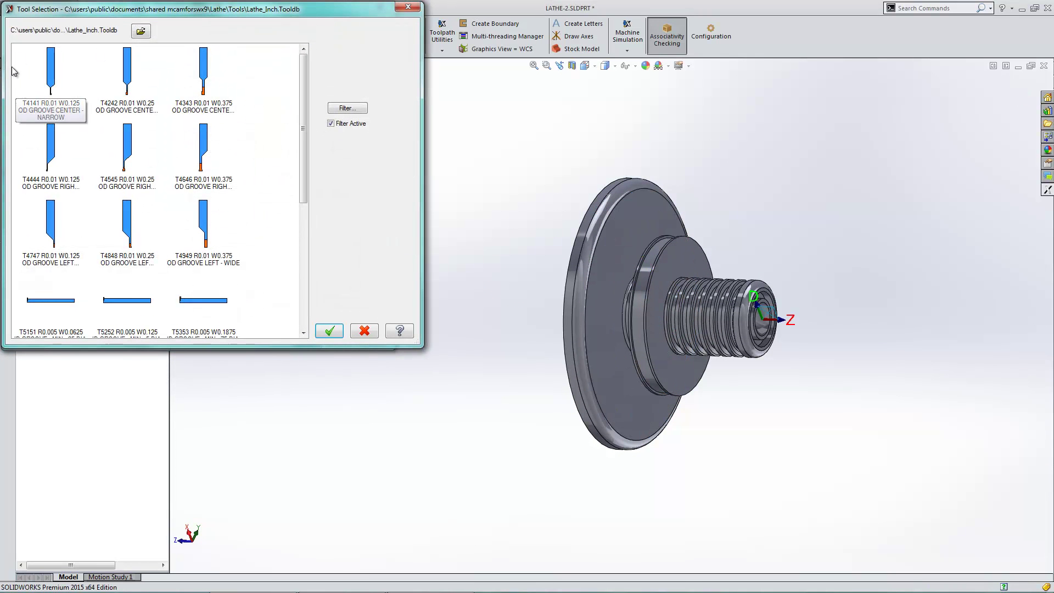
click(59, 126)
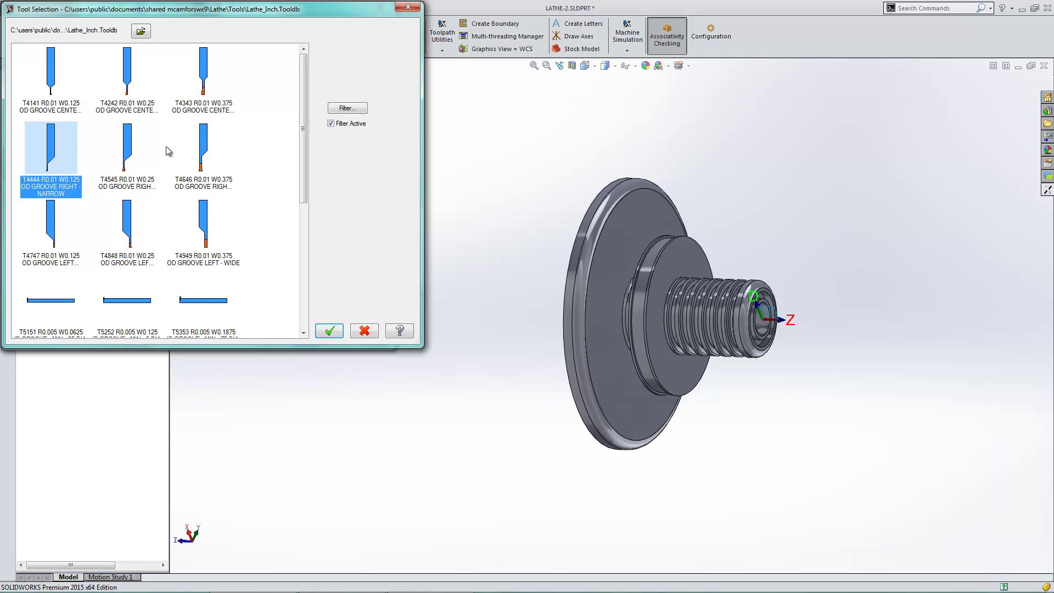
click(127, 138)
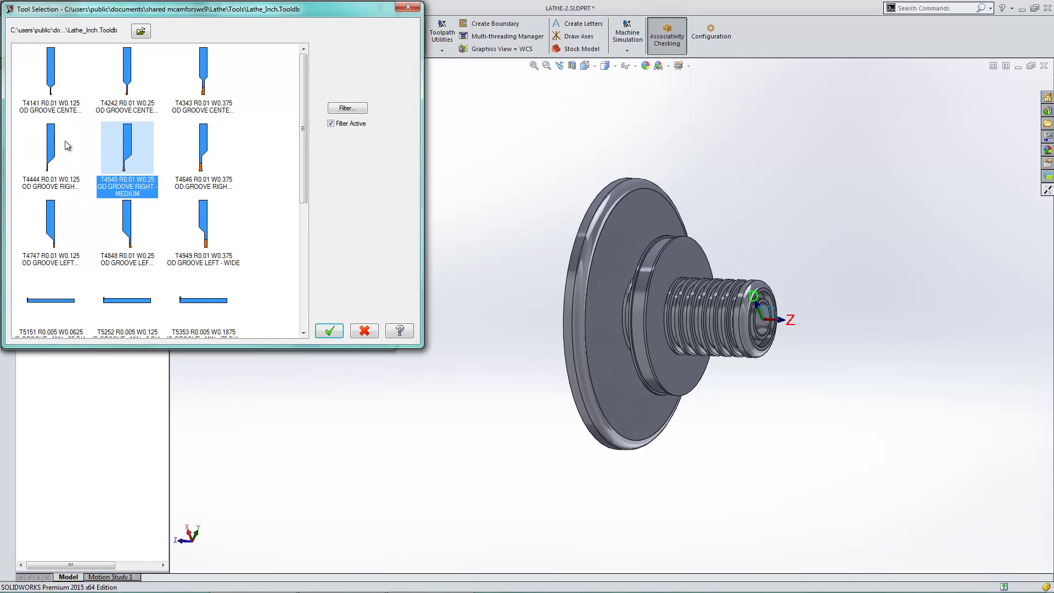
click(335, 331)
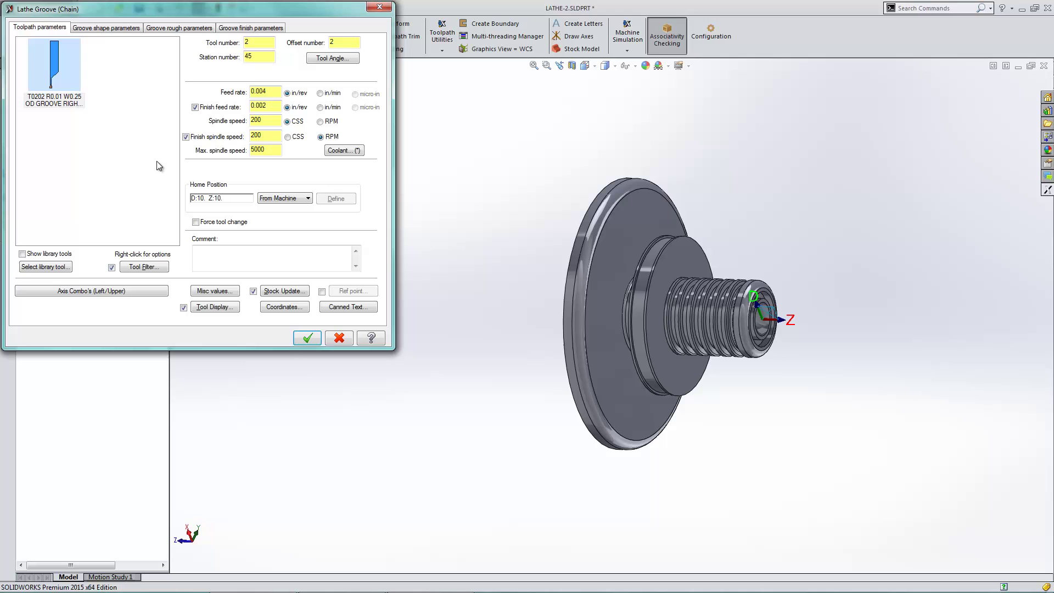
Bound the groove shape by the stock and generate the Lathe Groove toolpath
click(94, 26)
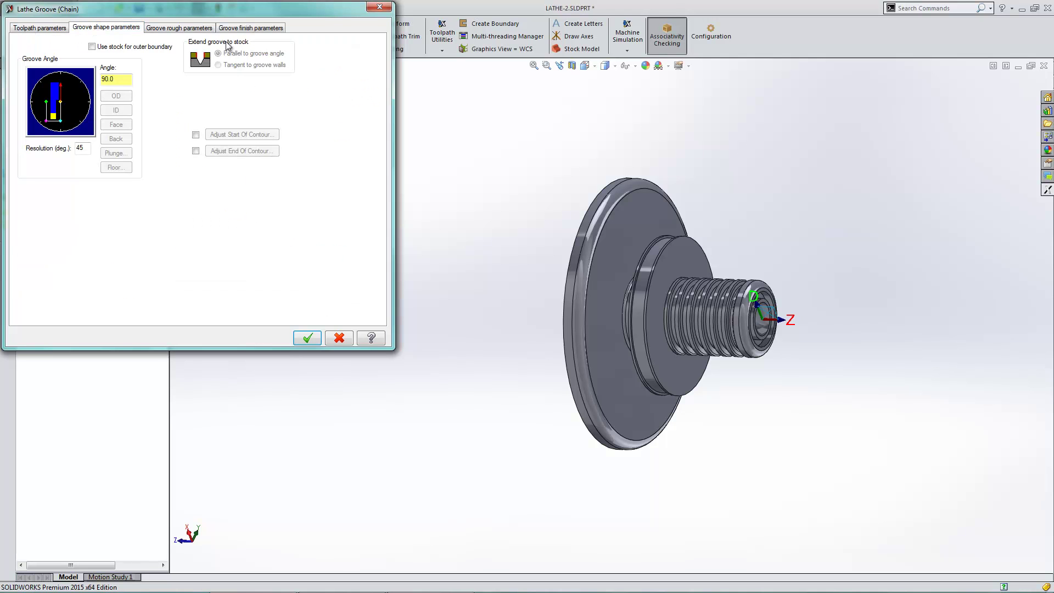
click(121, 48)
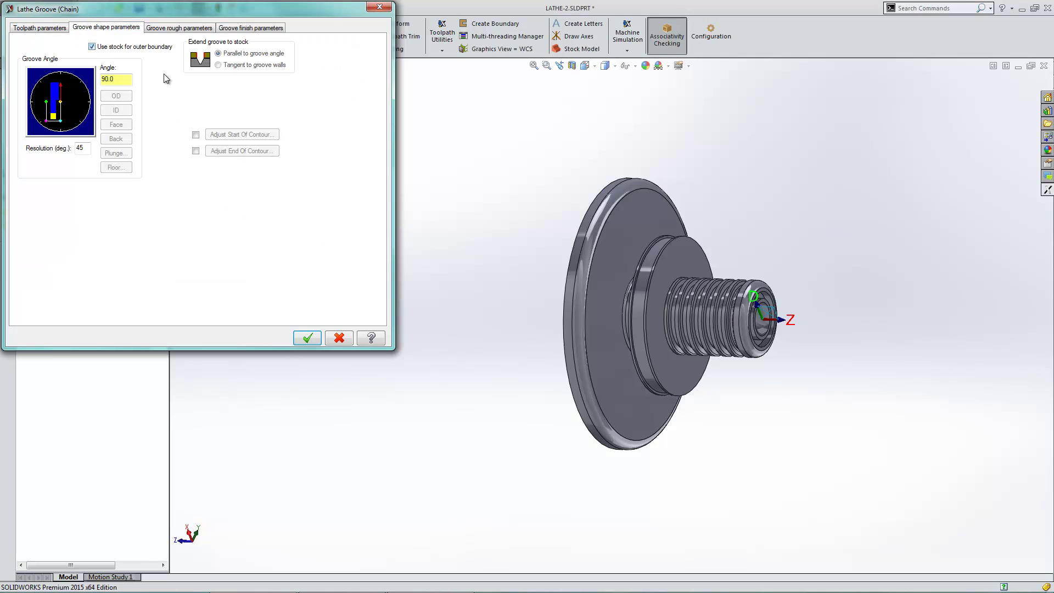
click(172, 28)
click(251, 27)
click(305, 339)
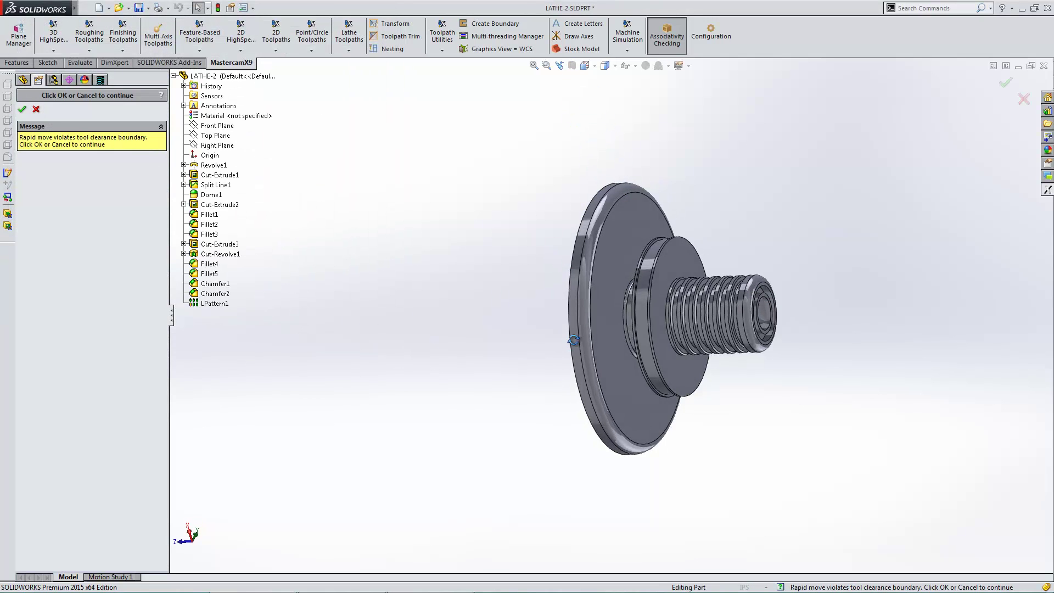
Accept the clearance and collision warnings so the Lathe Groove toolpath finishes writing
click(23, 110)
click(22, 110)
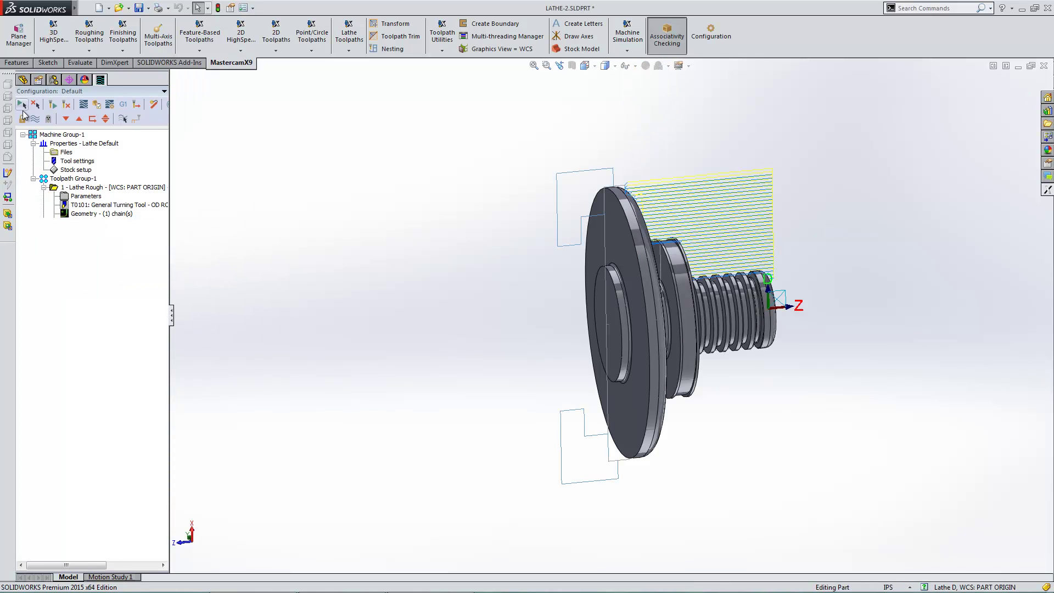
middle_drag(443, 325, 560, 341)
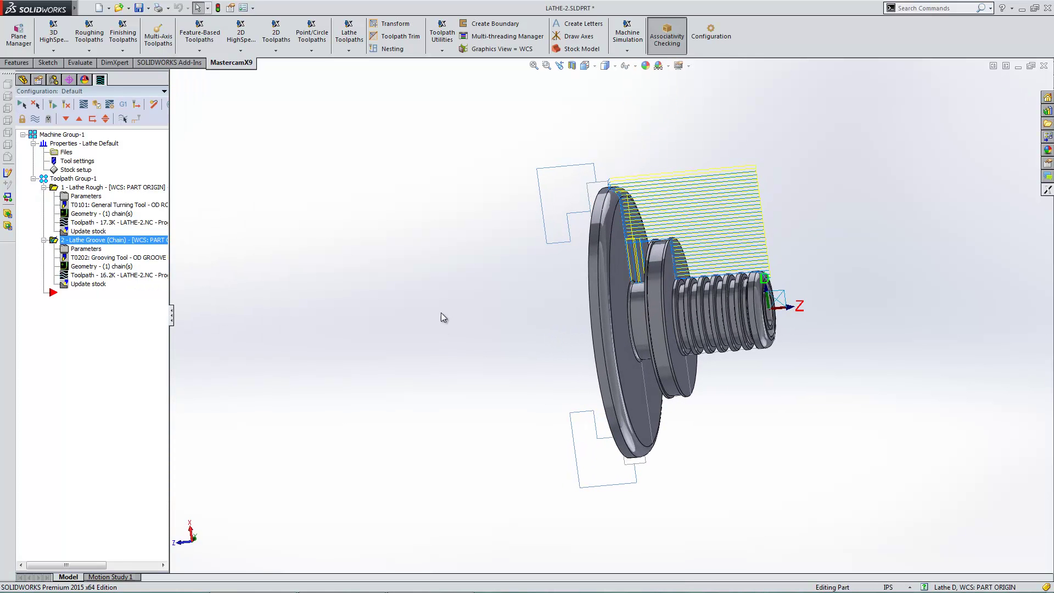
Switch to the origin view and start a backplot of the groove toolpath
key(space)
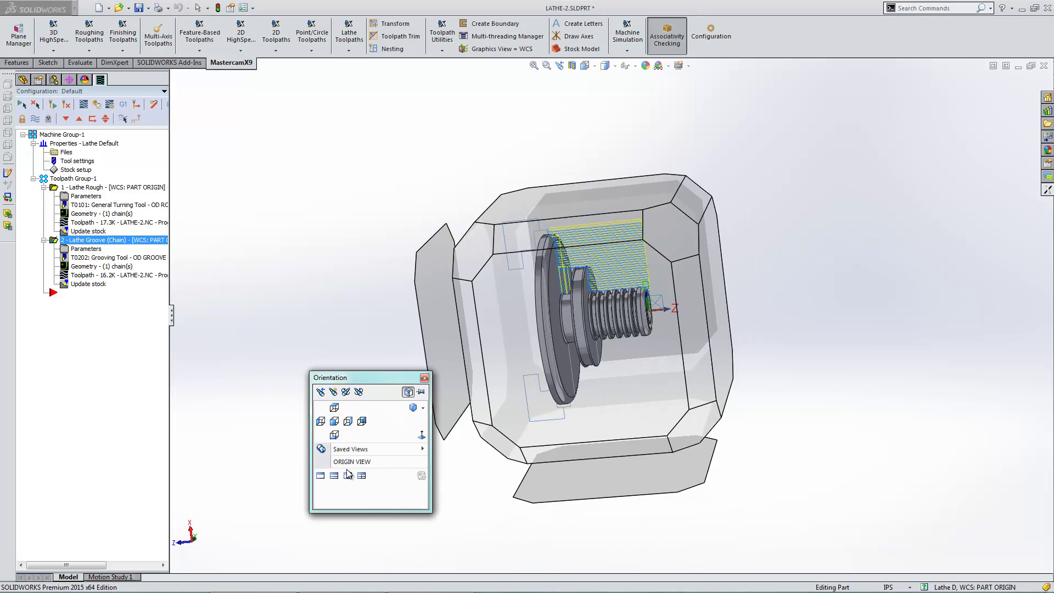
click(349, 461)
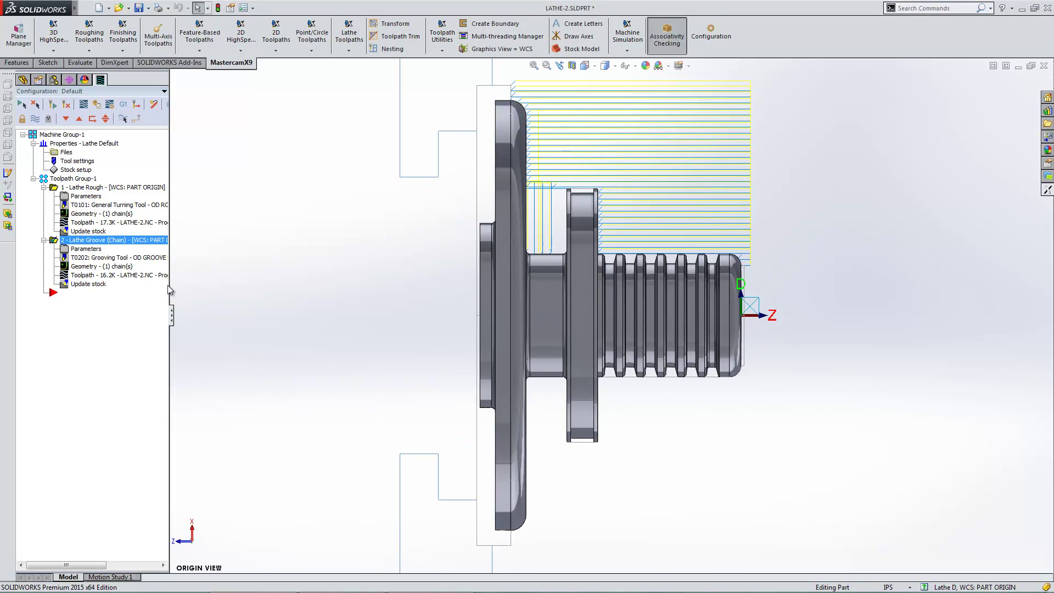
click(143, 275)
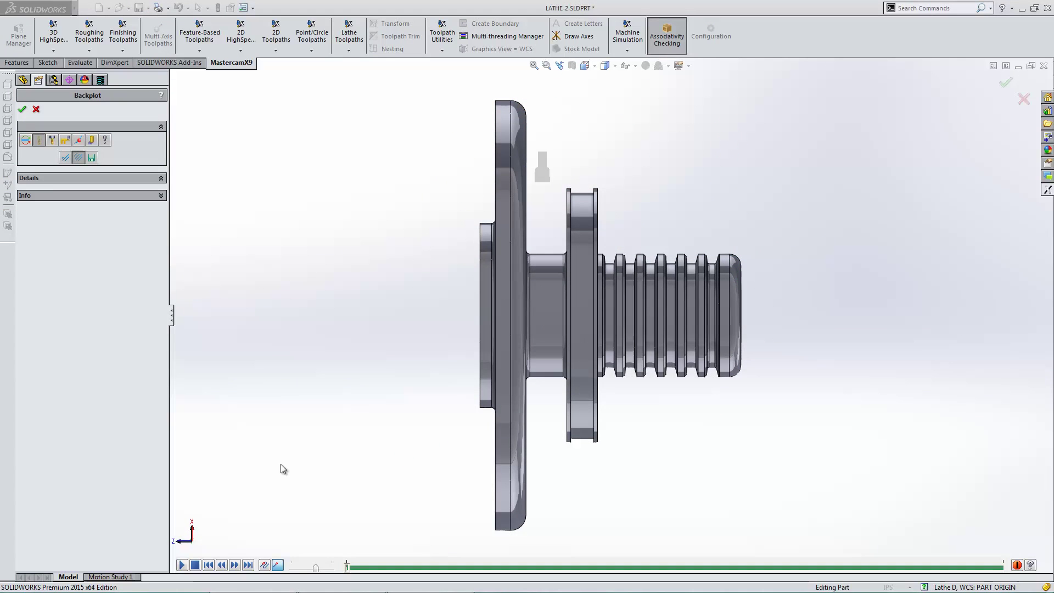
Show the tool holder, step nine moves through the groove backplot, then exit Backplot
click(52, 140)
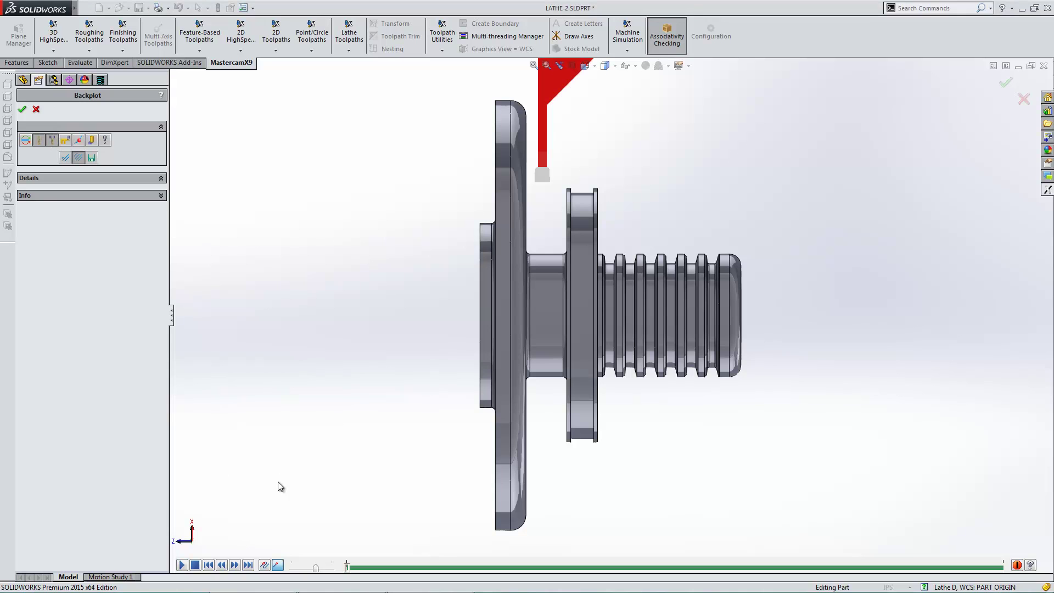
click(236, 565)
click(235, 565)
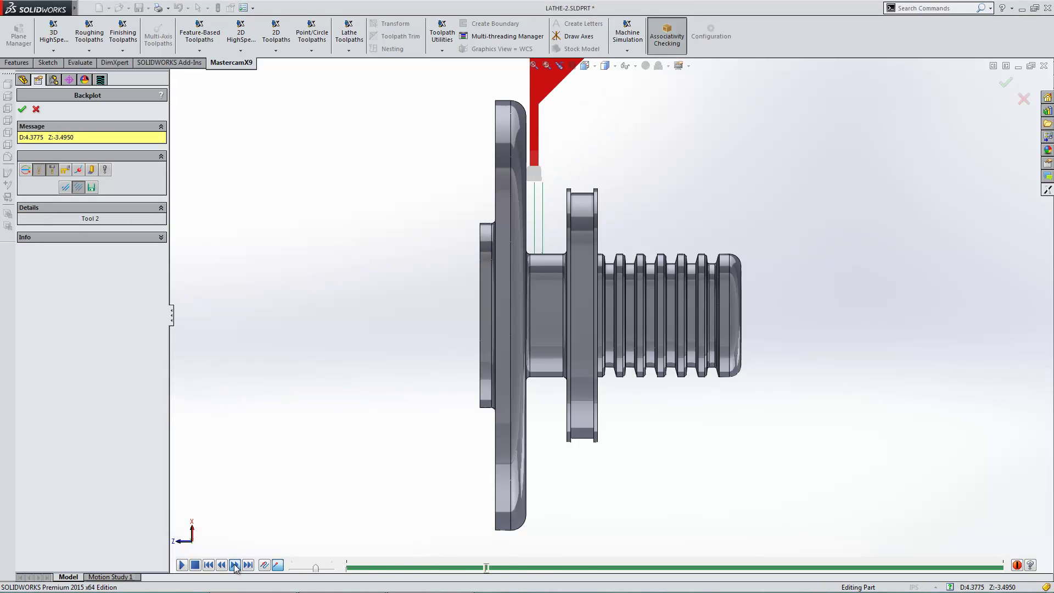
click(235, 565)
click(235, 565)
click(235, 565)
click(235, 565)
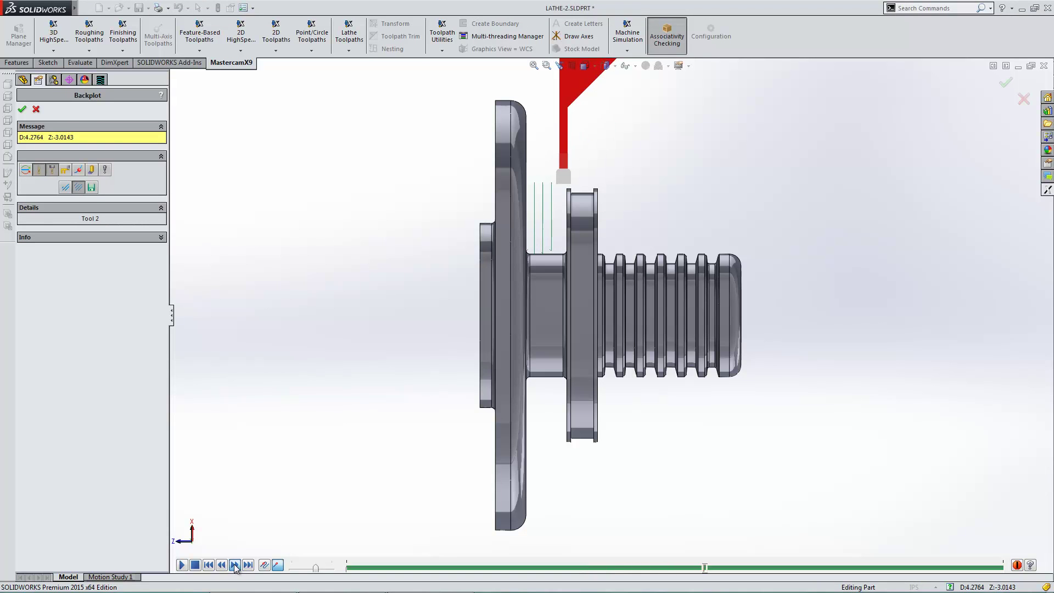
click(235, 565)
click(235, 565)
click(235, 565)
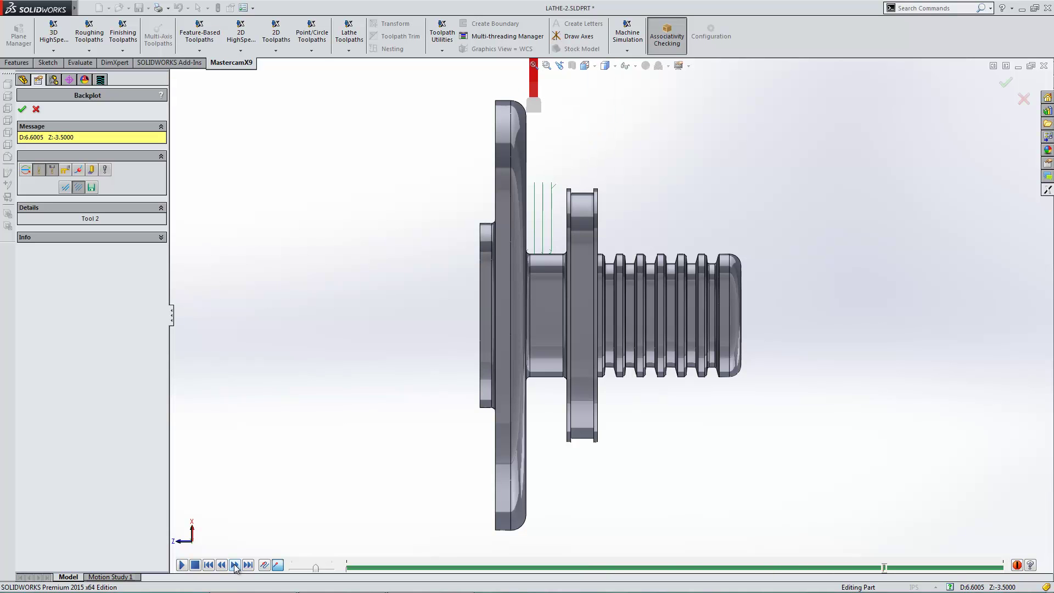
click(22, 109)
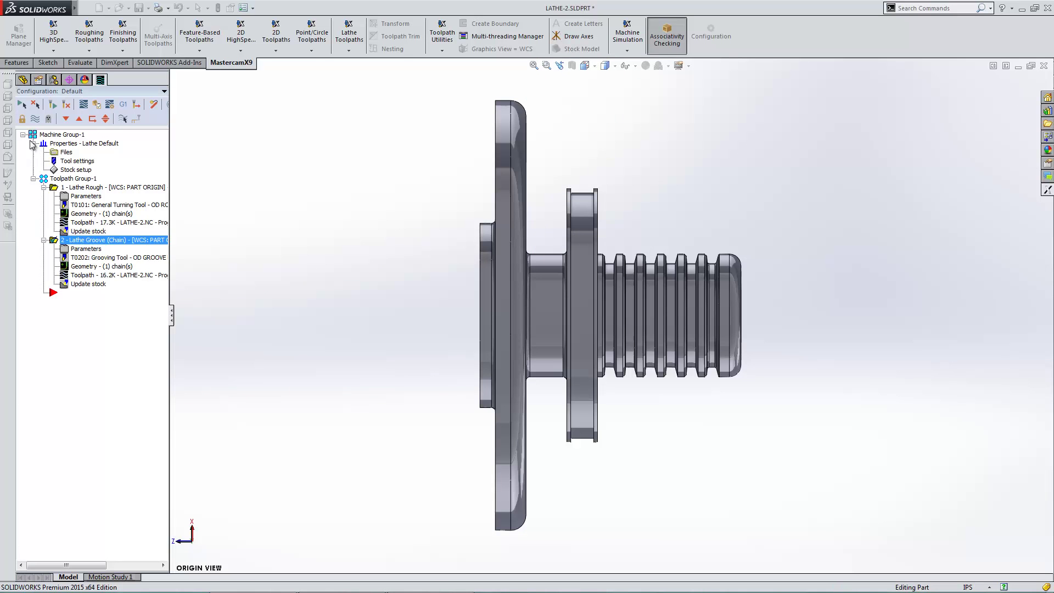
Edit the Second pass lead-in under Groove finish parameters and regenerate the Lathe Groove toolpath
click(72, 252)
click(217, 31)
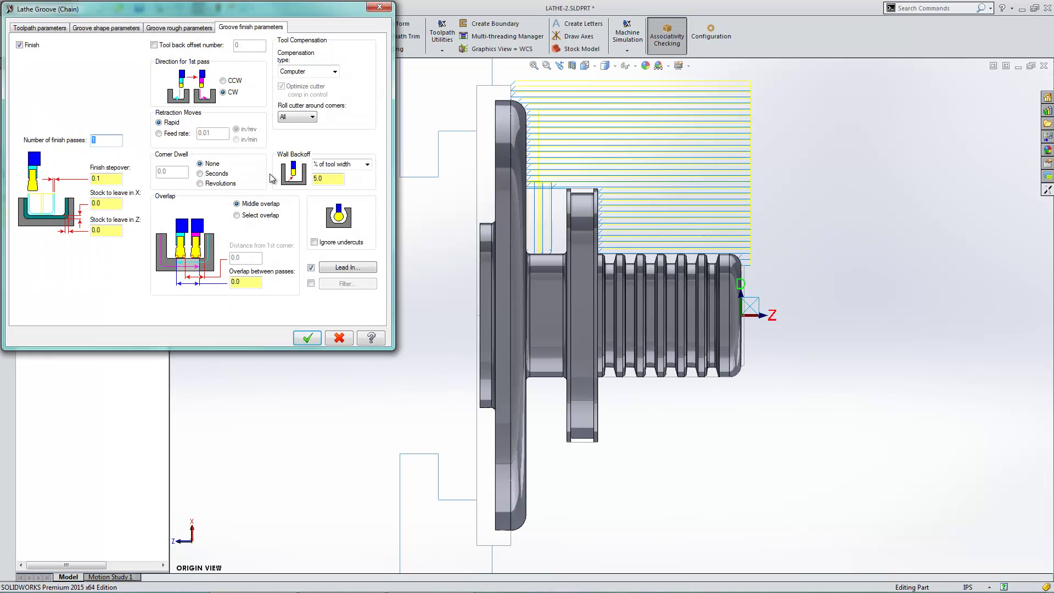
click(343, 270)
click(92, 28)
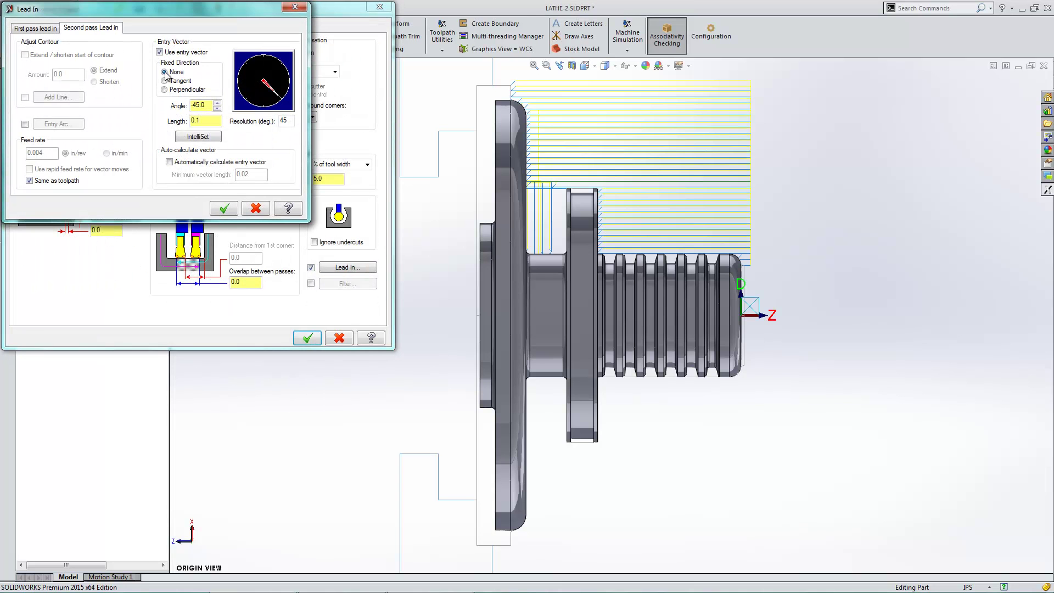
click(224, 208)
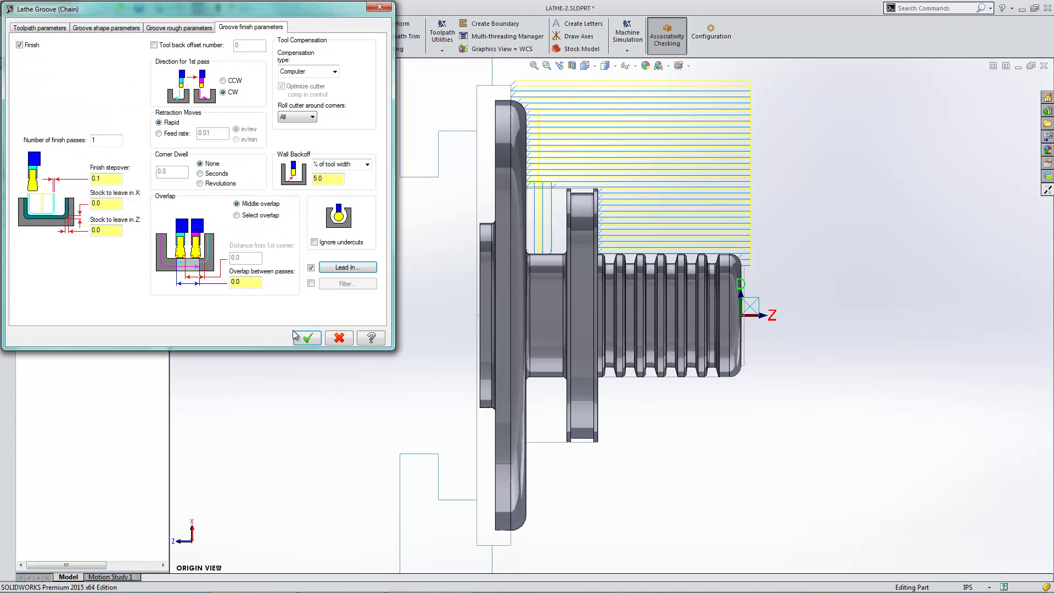
click(305, 337)
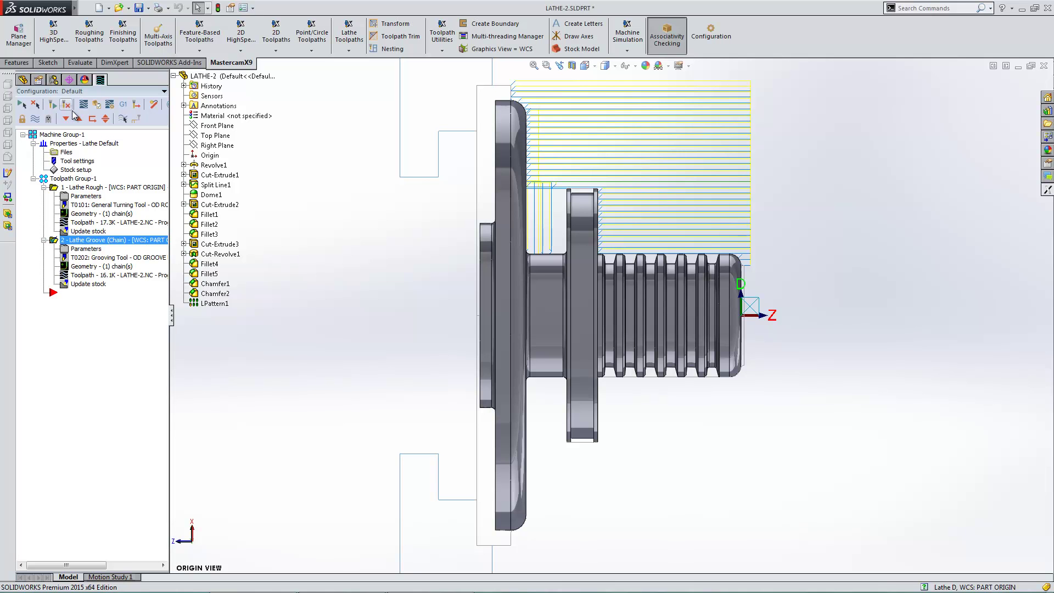
middle_drag(734, 364, 730, 421)
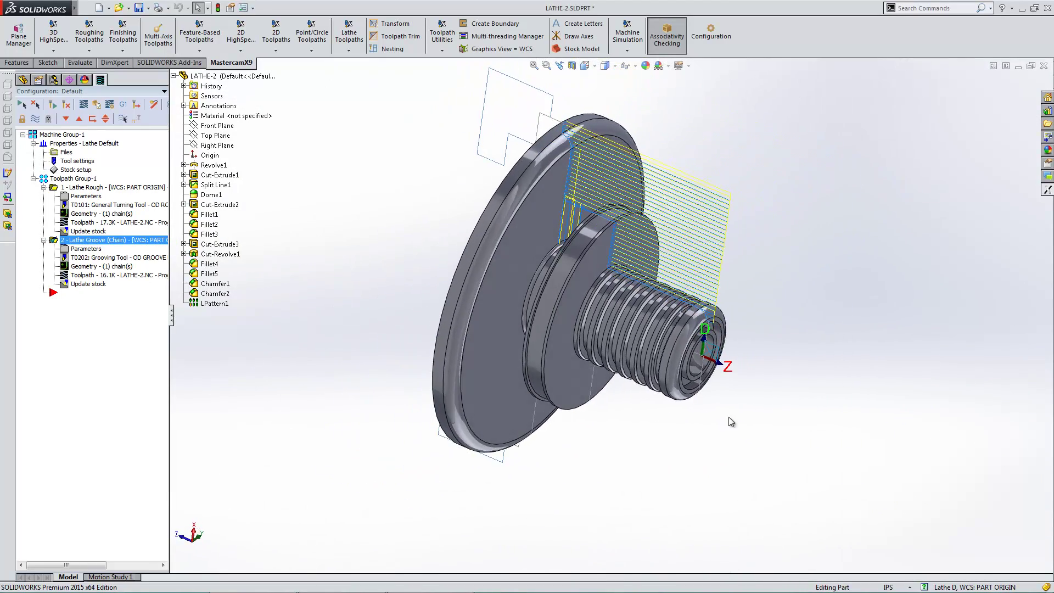